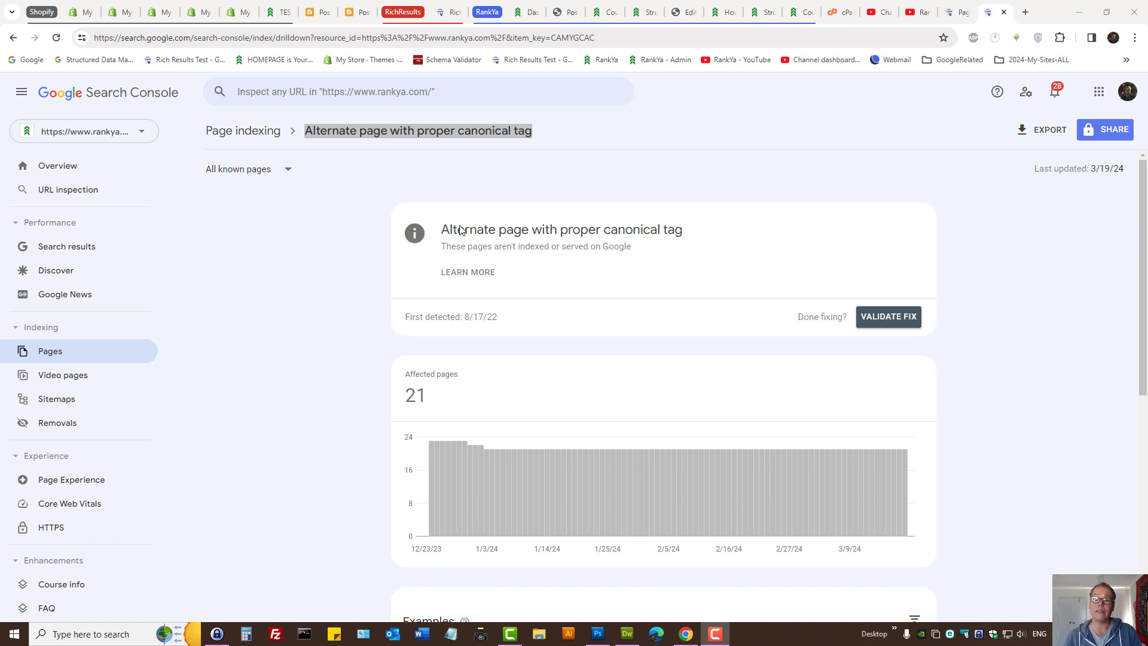
pyautogui.moveTo(441, 230); pyautogui.dragTo(686, 238)
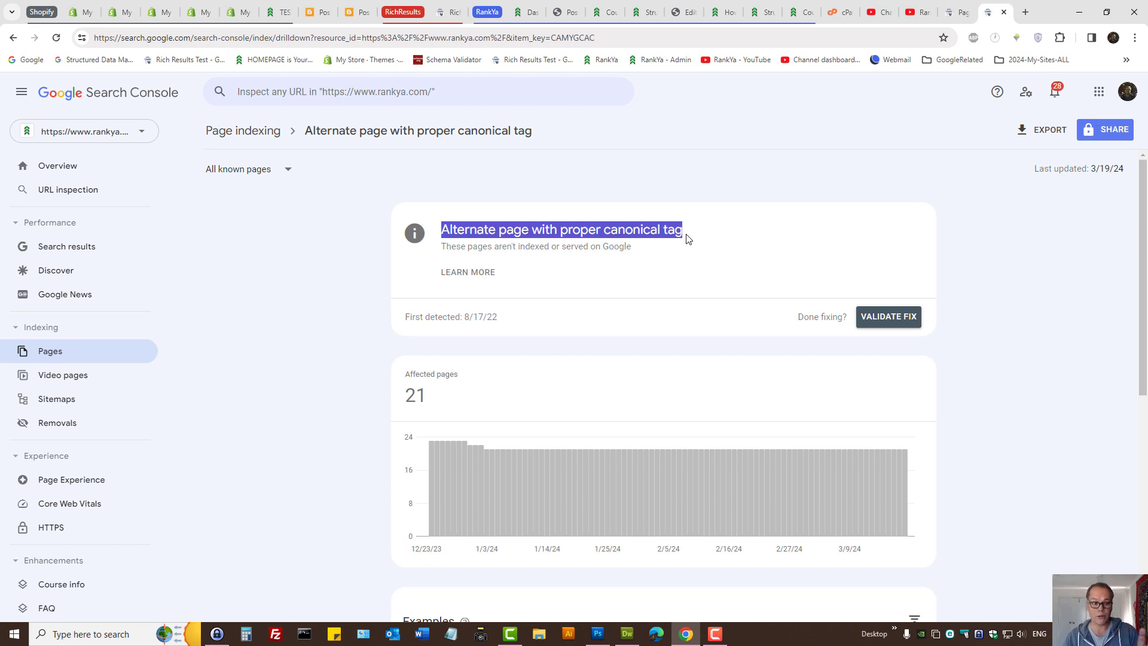
pyautogui.moveTo(686, 238)
pyautogui.mouseDown()
pyautogui.moveTo(532, 237)
pyautogui.moveTo(589, 246)
pyautogui.moveTo(599, 234)
pyautogui.moveTo(692, 234)
pyautogui.mouseUp()
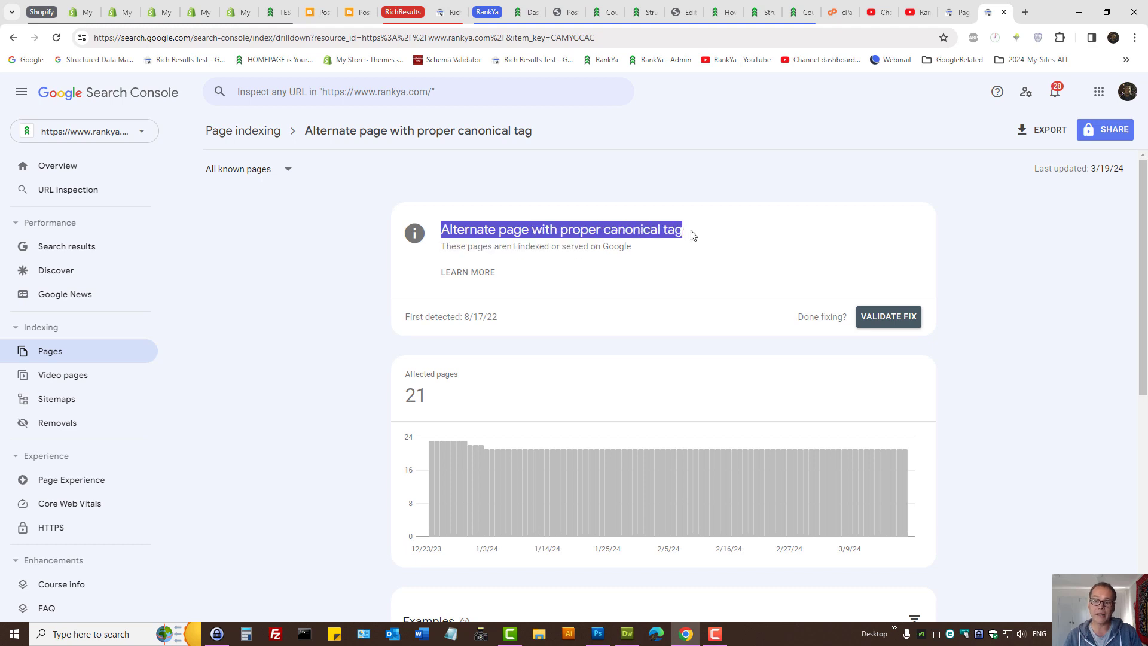
pyautogui.scroll(-3, 654, 388)
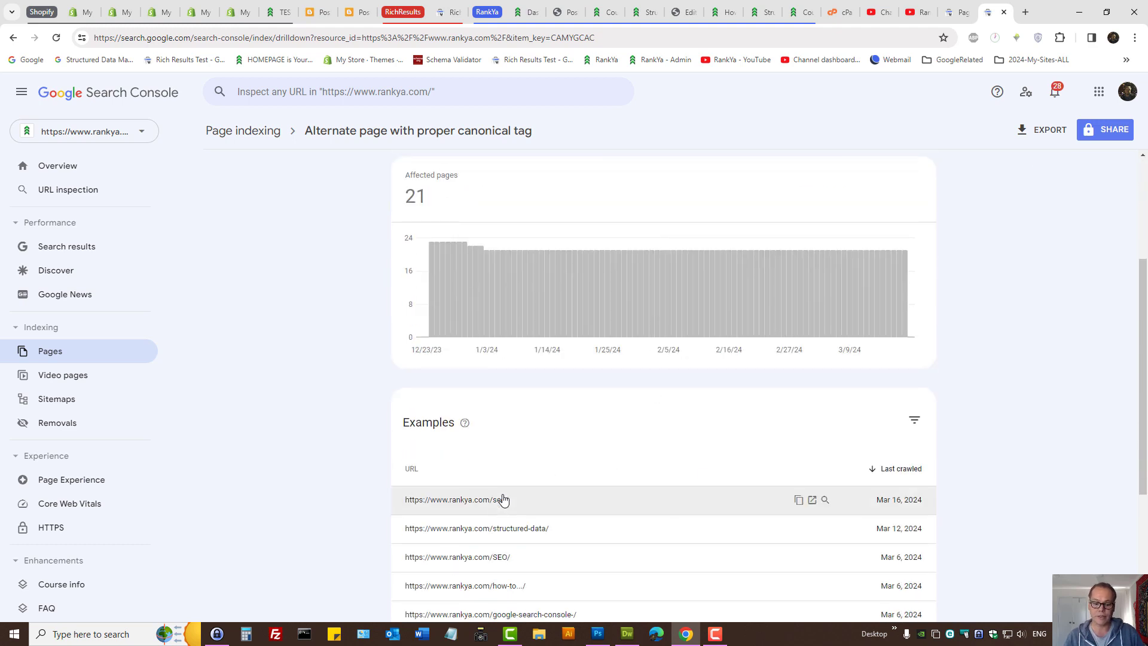
pyautogui.click(534, 501)
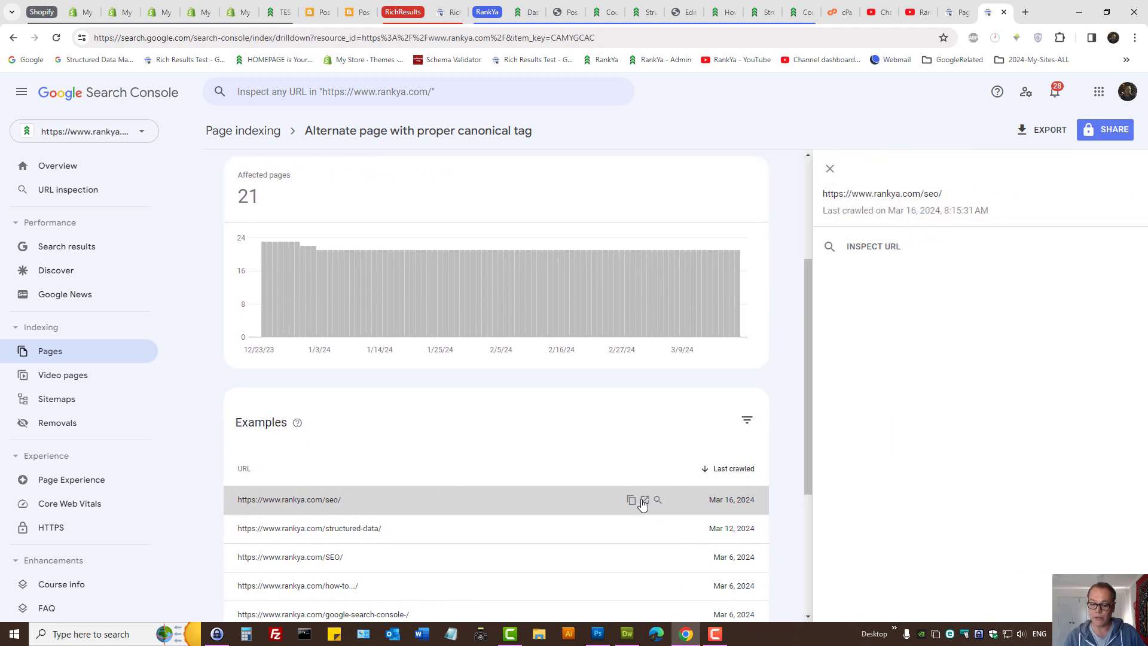
pyautogui.click(644, 501)
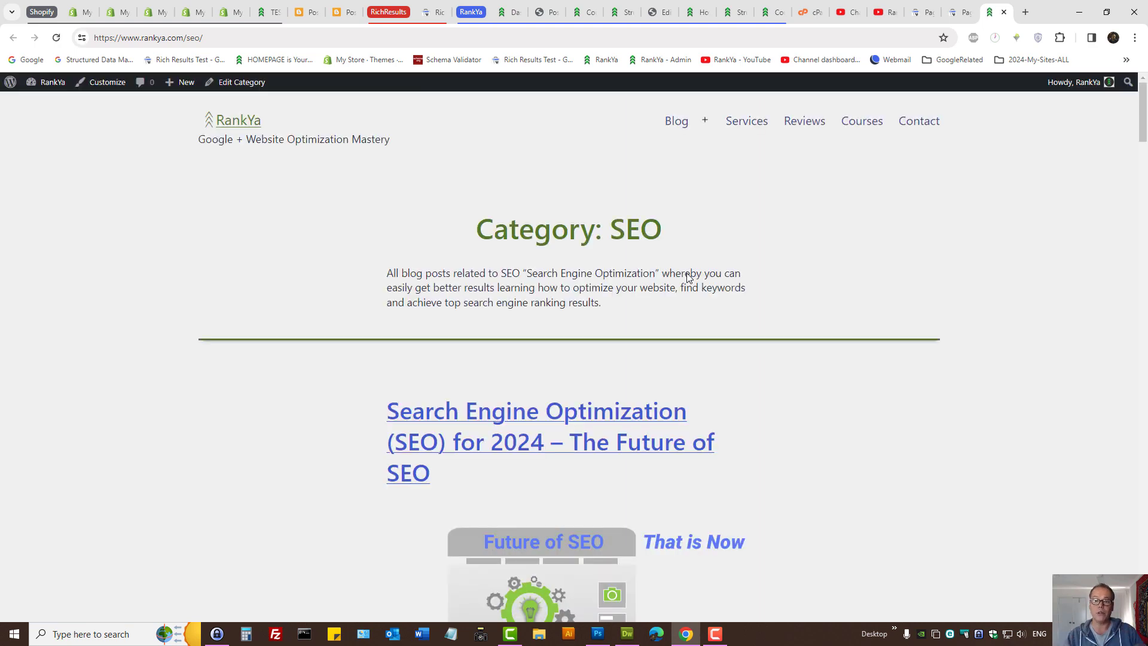
pyautogui.hotkey('ctrl', 'u')
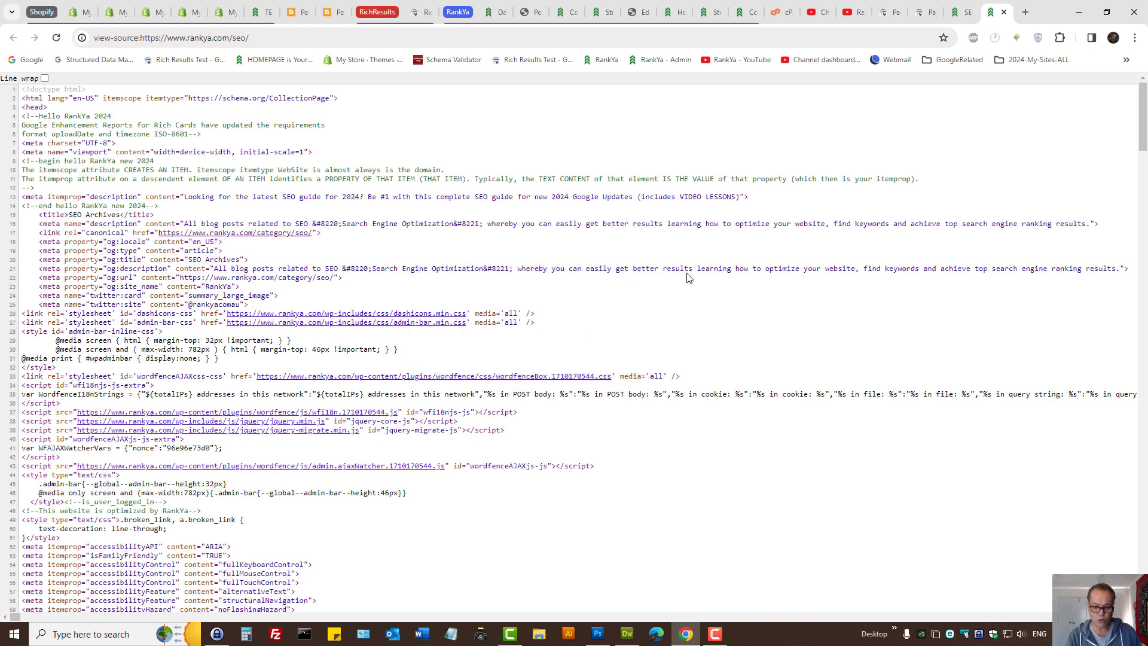
pyautogui.hotkey('ctrl', 'f')
pyautogui.write('canoni')
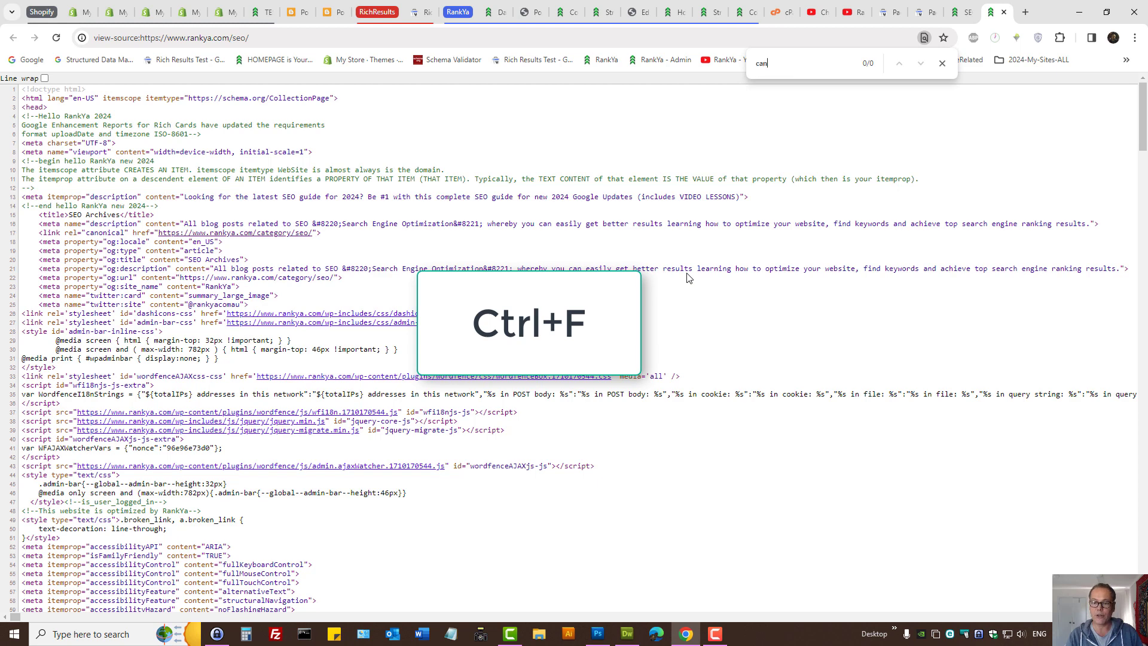
pyautogui.write('cal')
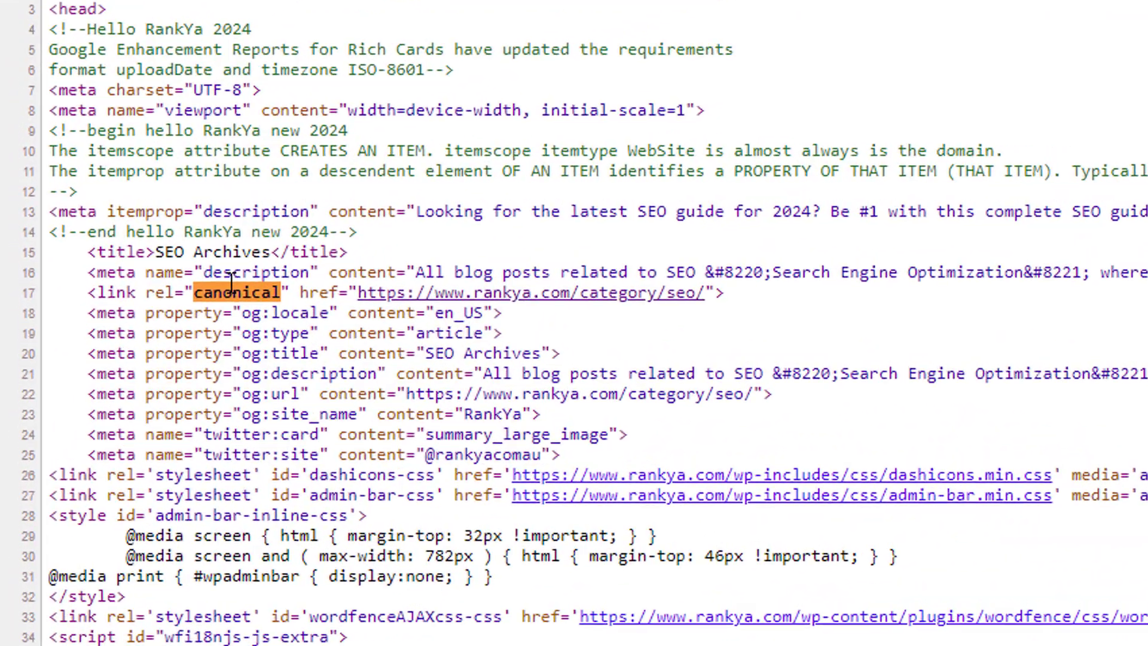
pyautogui.press('Escape')
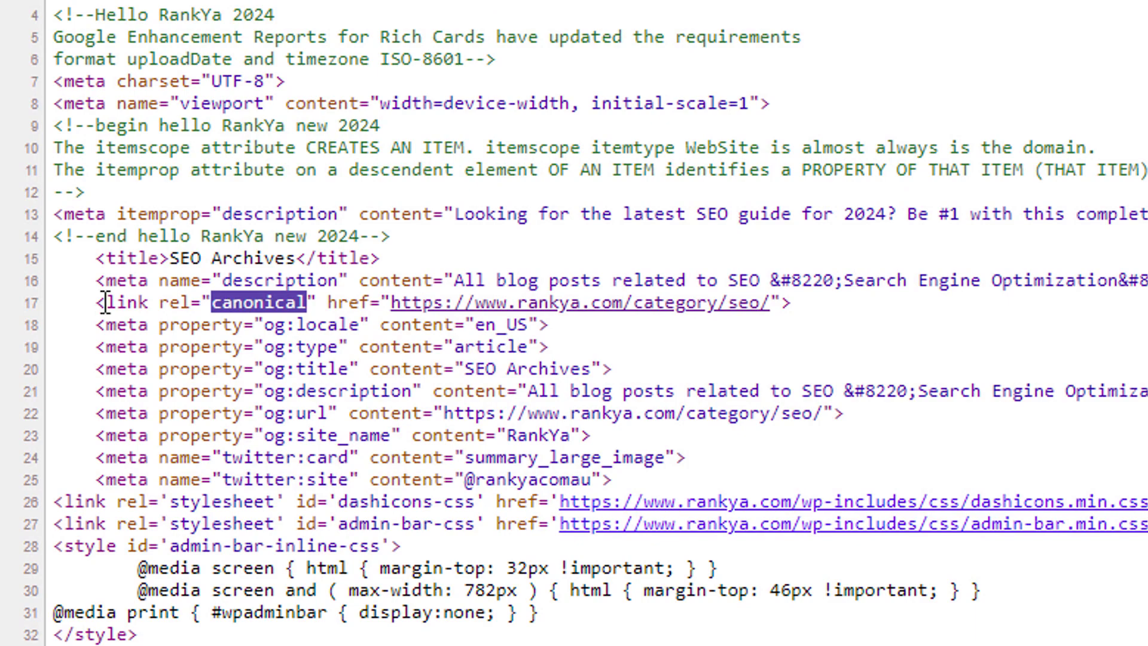
pyautogui.moveTo(95, 302); pyautogui.dragTo(880, 306)
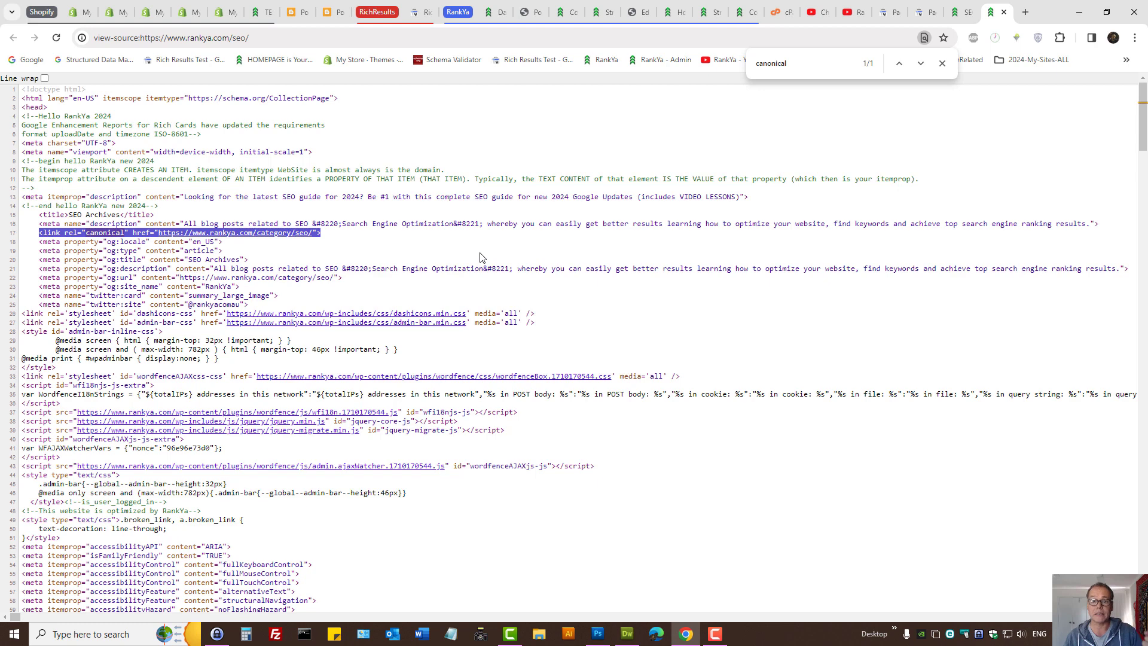
# Close the URL details panel, then return to rankya.com/seo/ and highlight its Category: SEO heading.
pyautogui.click(936, 6)
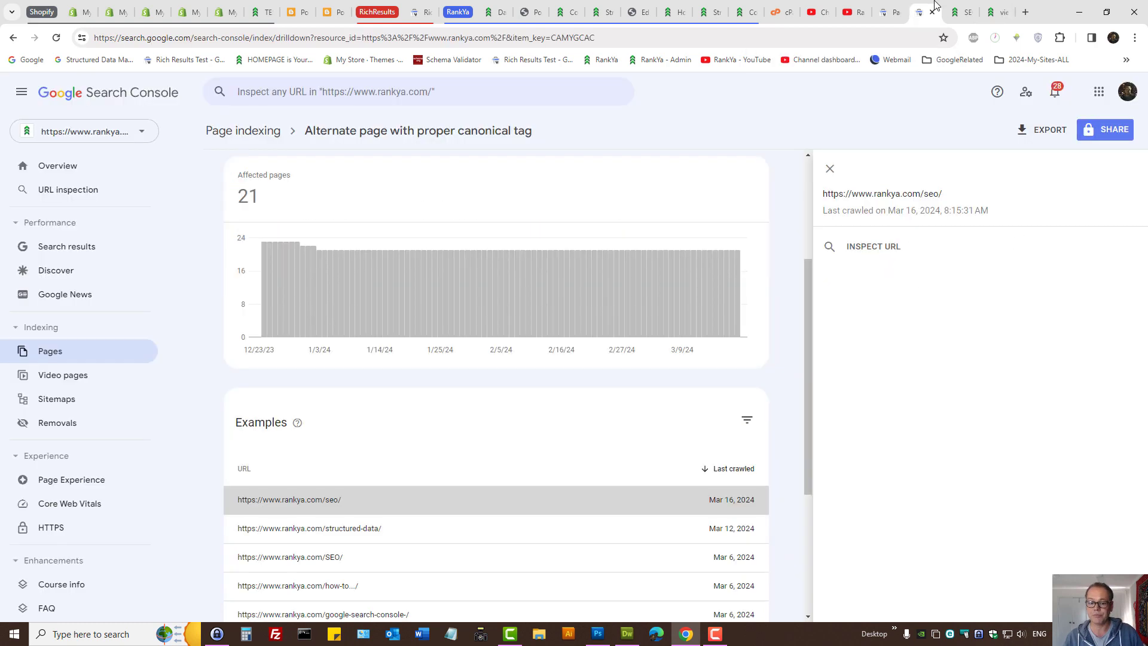
pyautogui.click(830, 168)
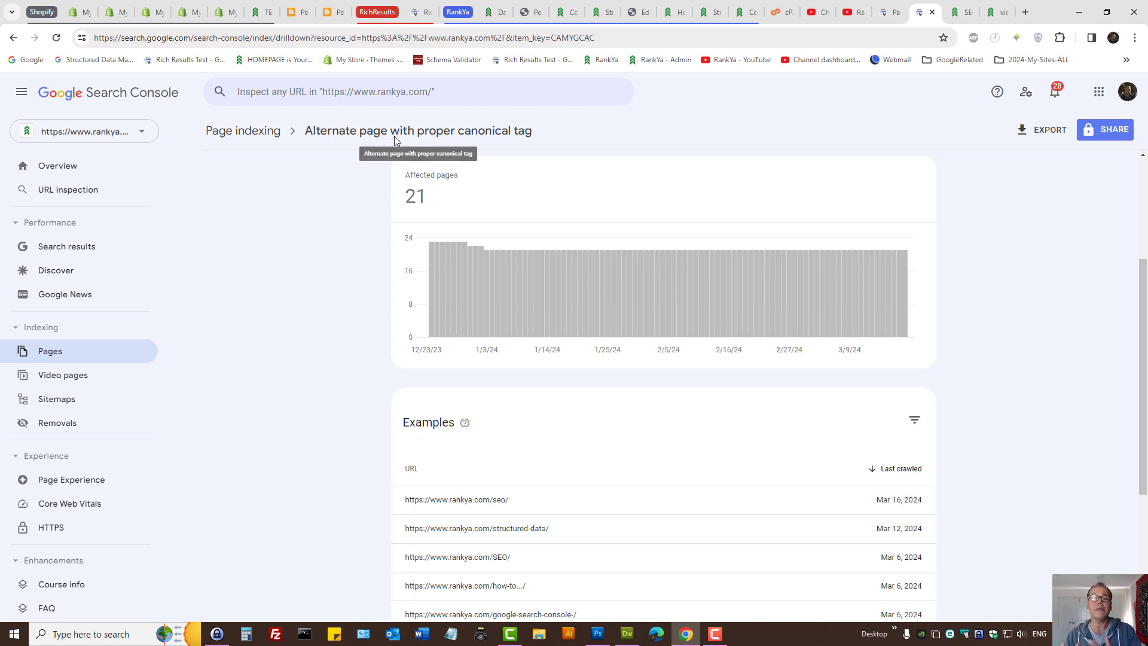
pyautogui.click(960, 12)
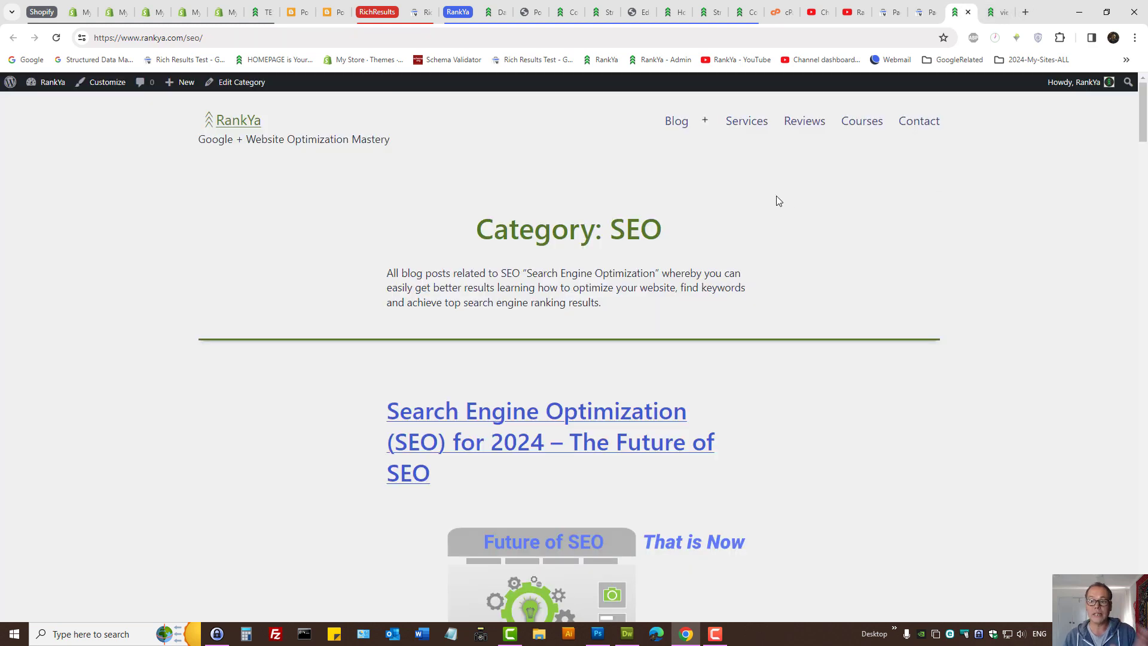
pyautogui.click(178, 38)
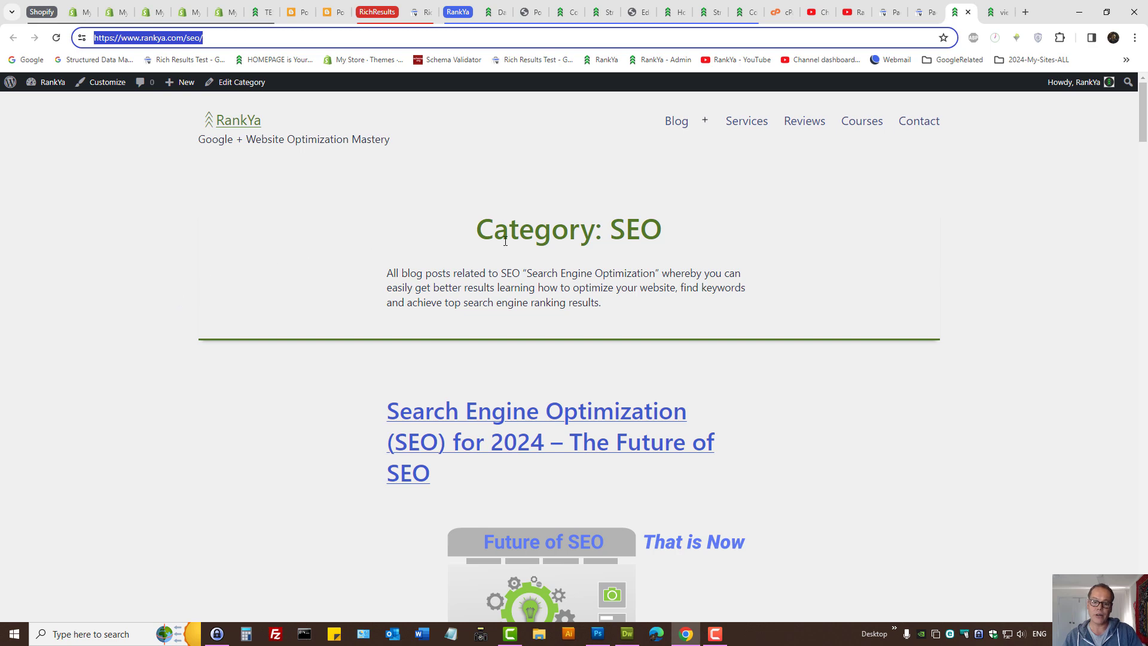
pyautogui.moveTo(477, 235); pyautogui.dragTo(687, 234)
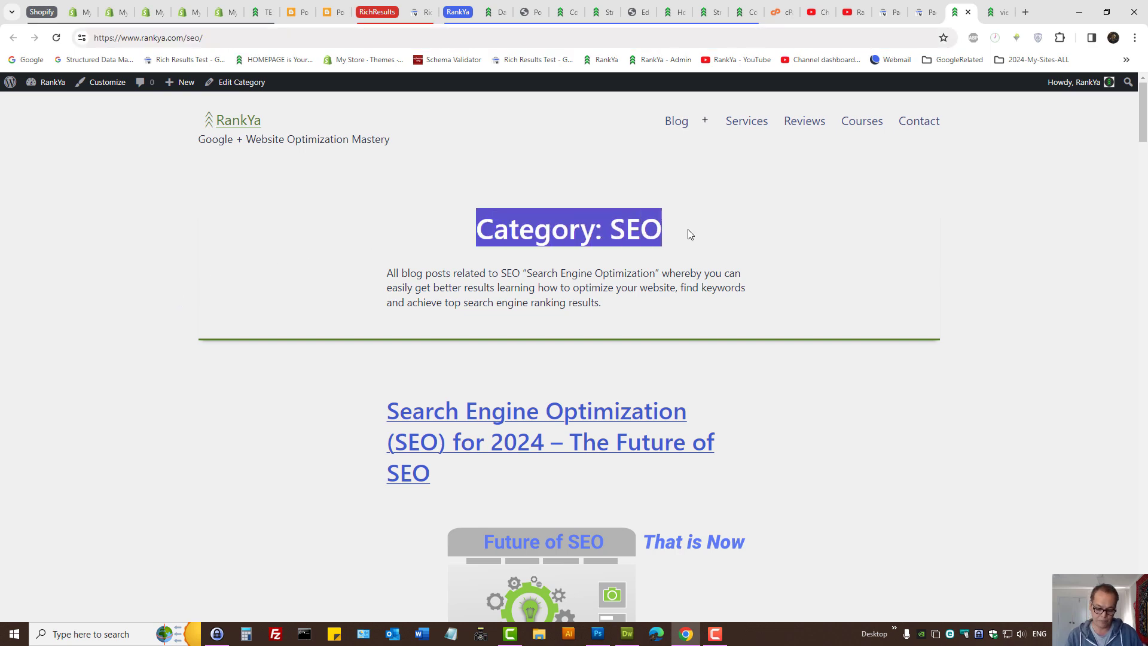
# From the /seo/ source, open the canonical rankya.com/category/seo/ page and highlight its canonical tag line.
pyautogui.hotkey('ctrl', 'u')
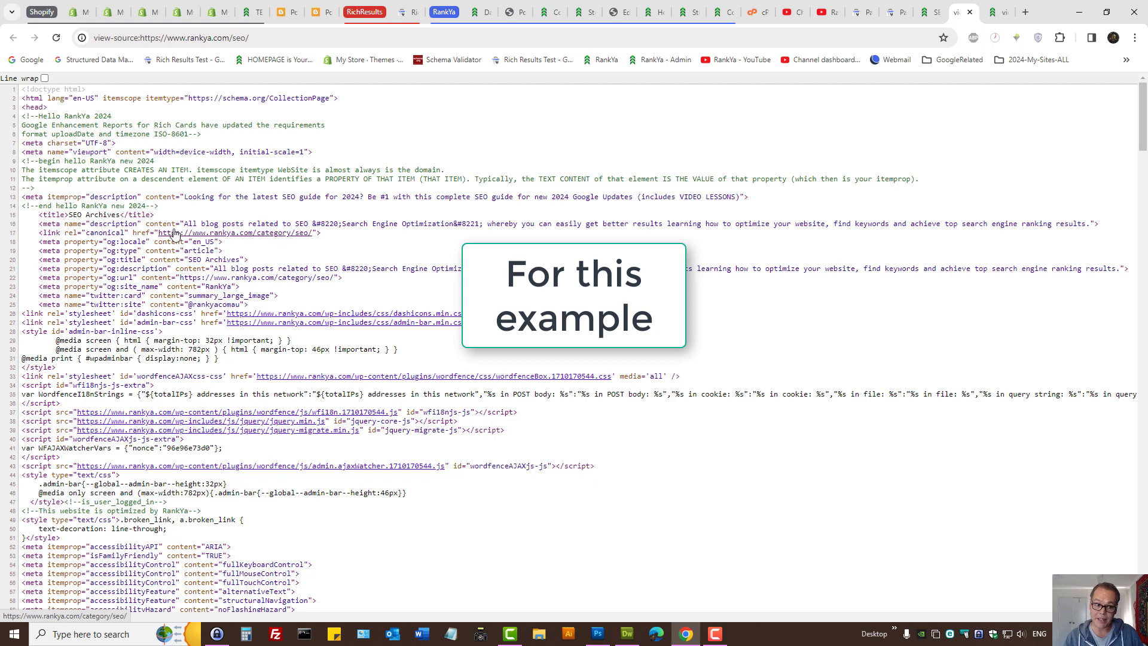
pyautogui.middleClick(248, 239)
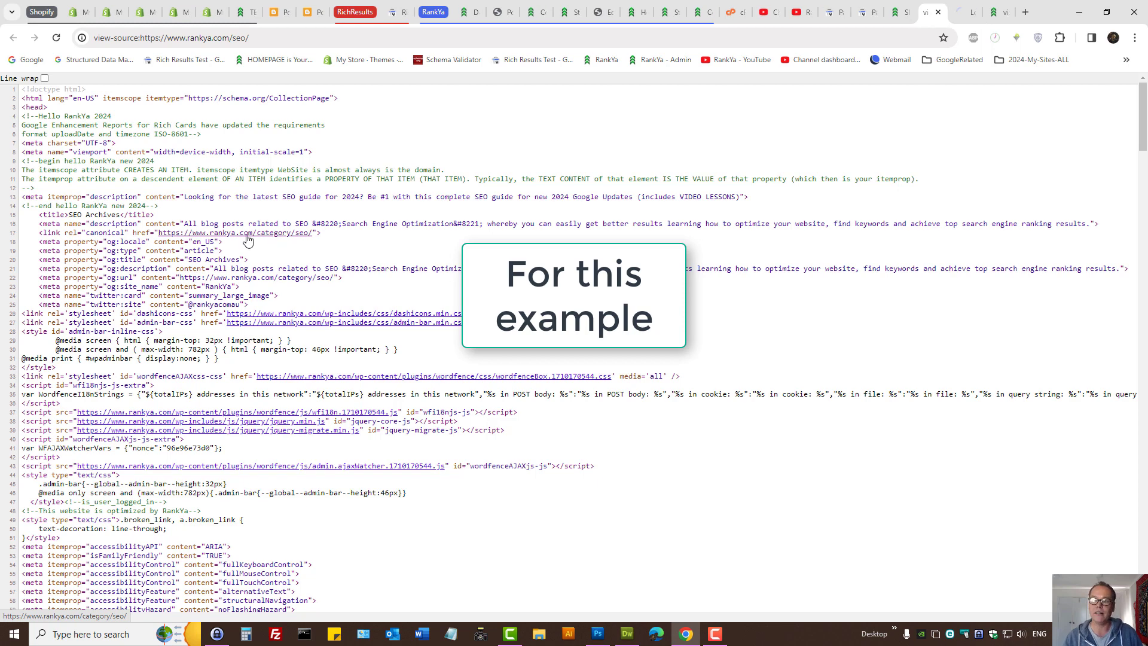
pyautogui.click(962, 22)
pyautogui.click(174, 38)
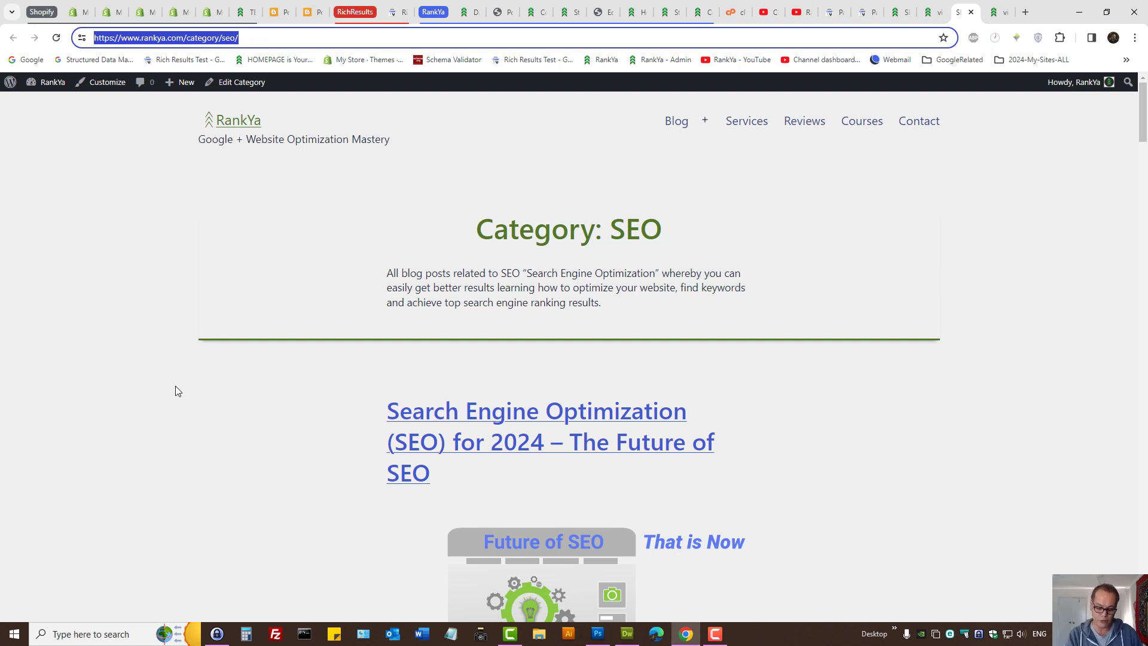
pyautogui.hotkey('ctrl', 'u')
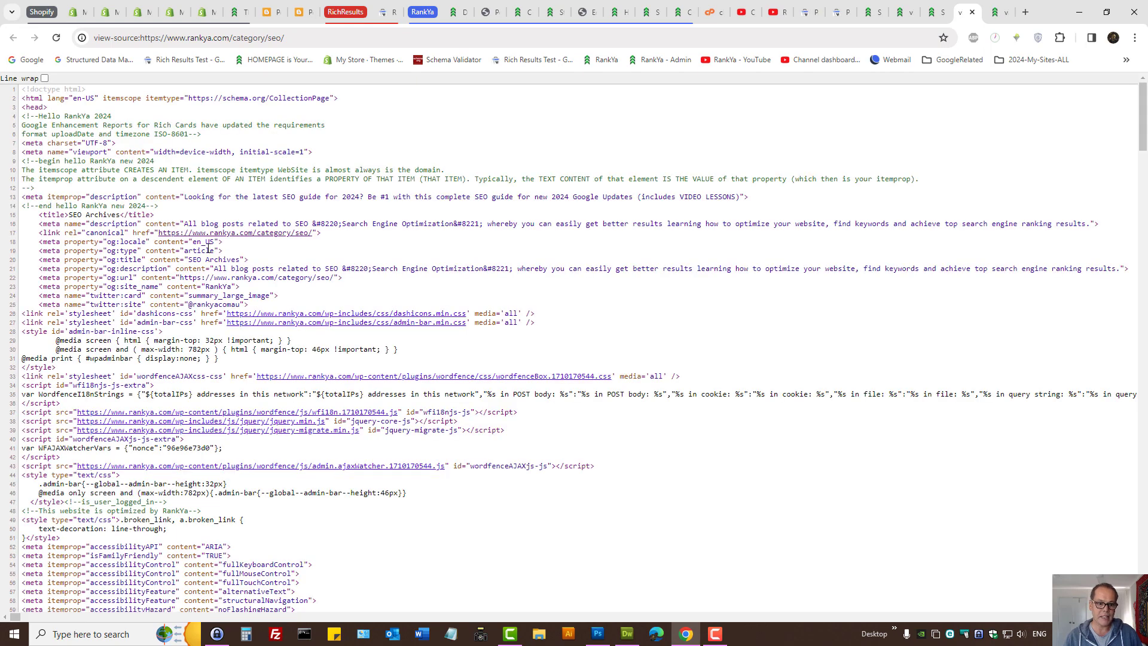
pyautogui.tripleClick(100, 233)
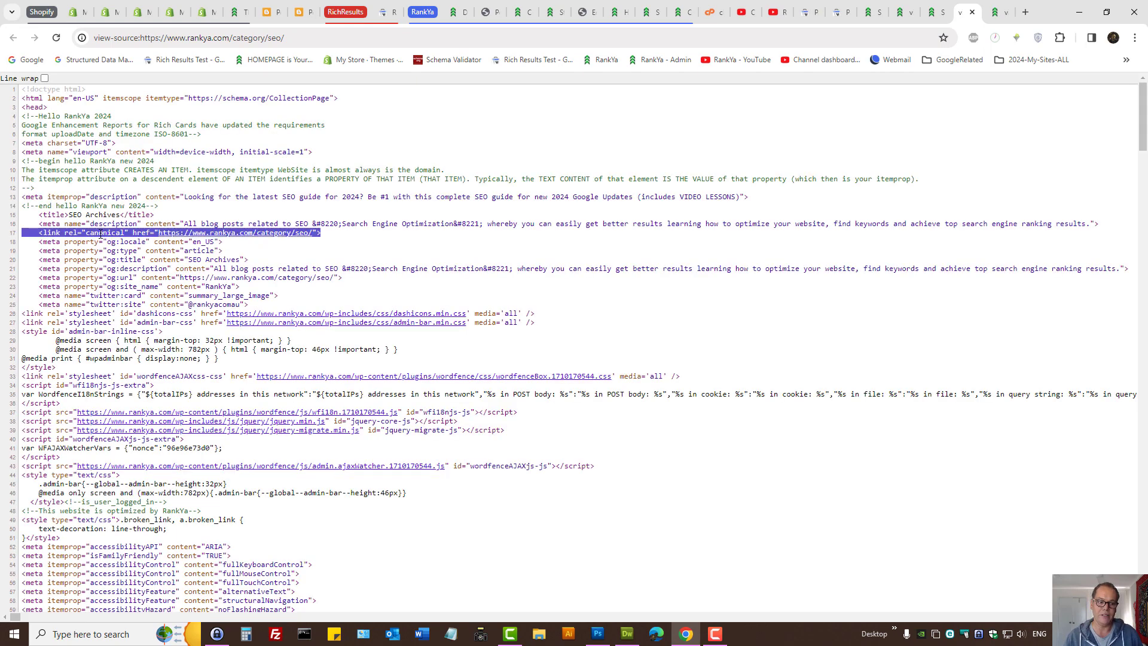
pyautogui.click(838, 9)
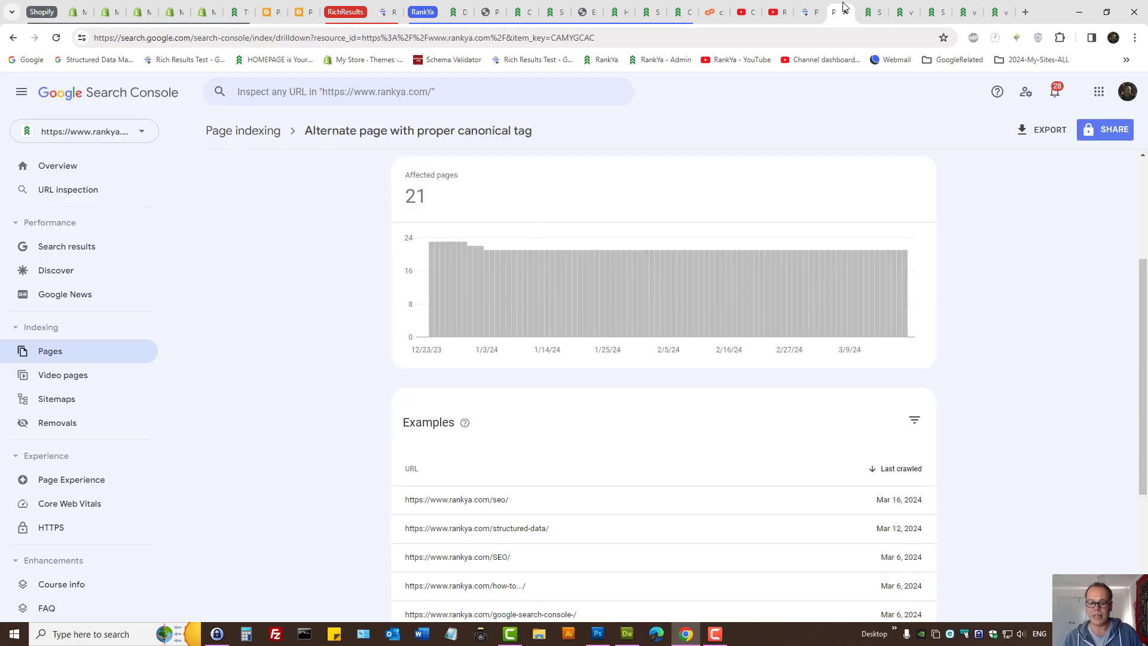
pyautogui.scroll(-3, 623, 397)
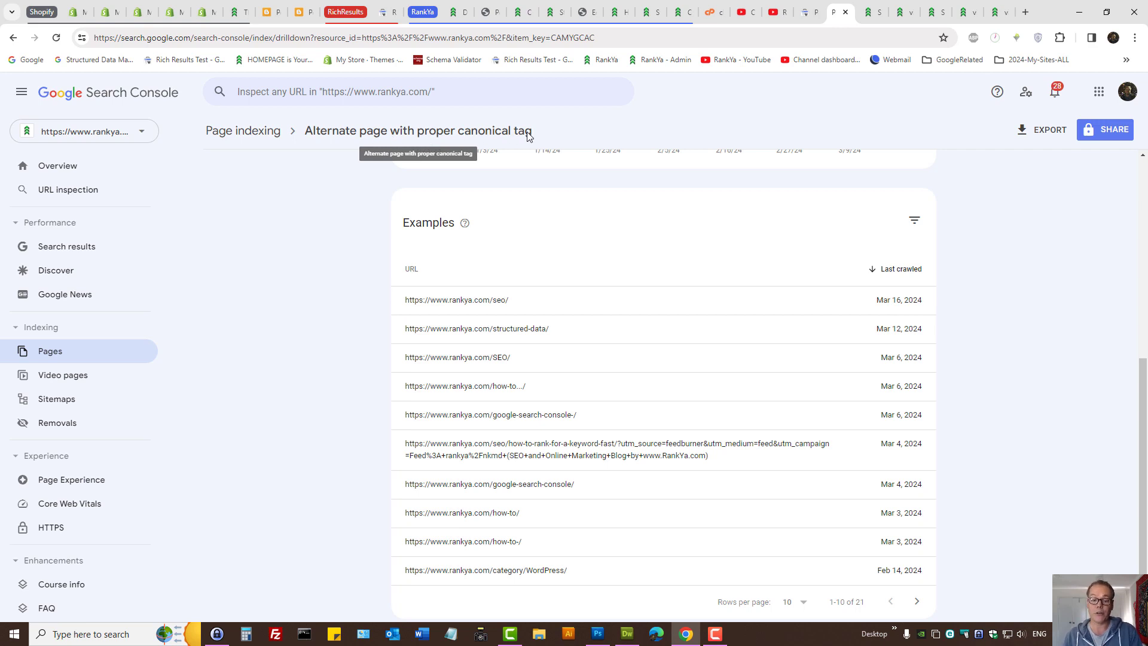
pyautogui.scroll(7, 326, 286)
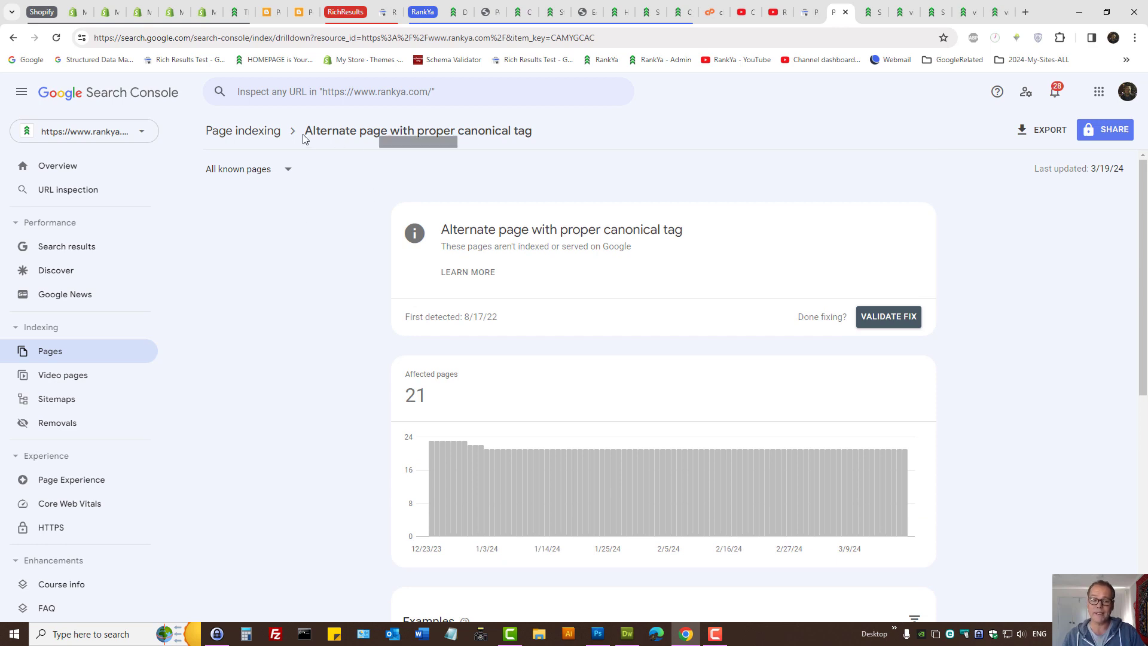
pyautogui.moveTo(303, 133); pyautogui.dragTo(532, 131)
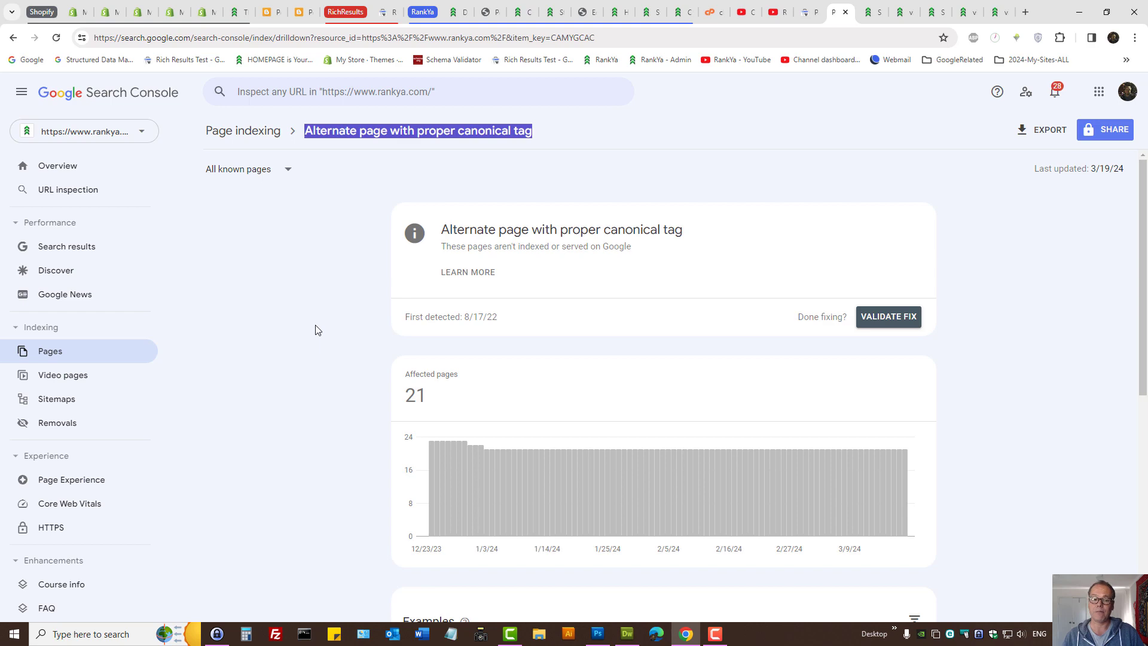
pyautogui.scroll(-3, 289, 312)
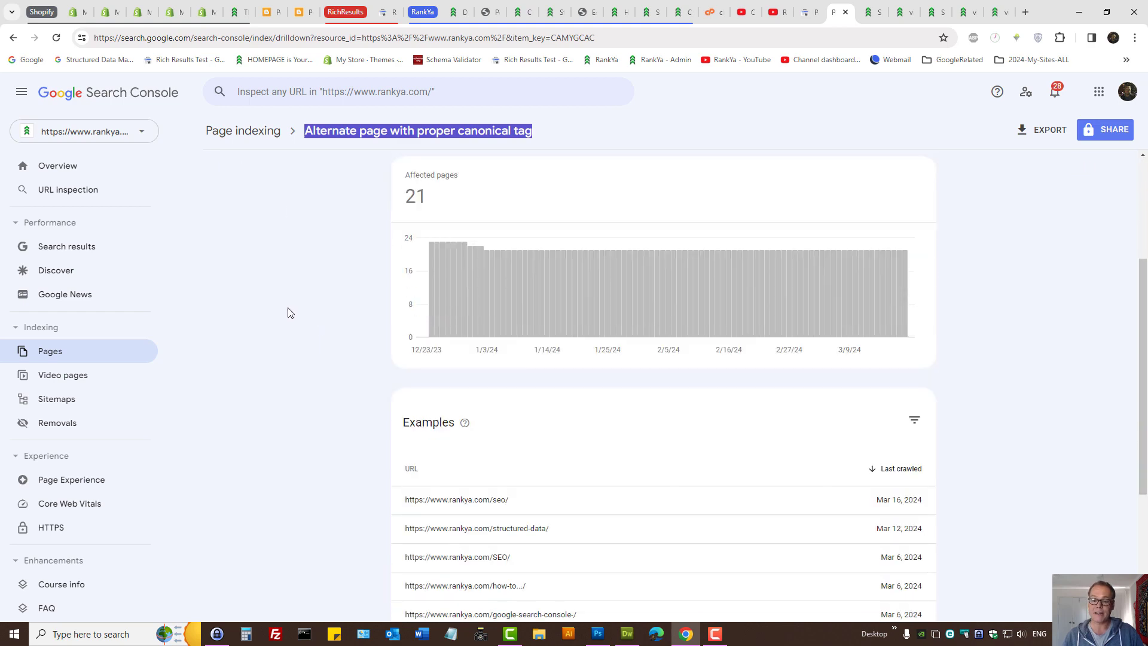
pyautogui.scroll(-3, 289, 312)
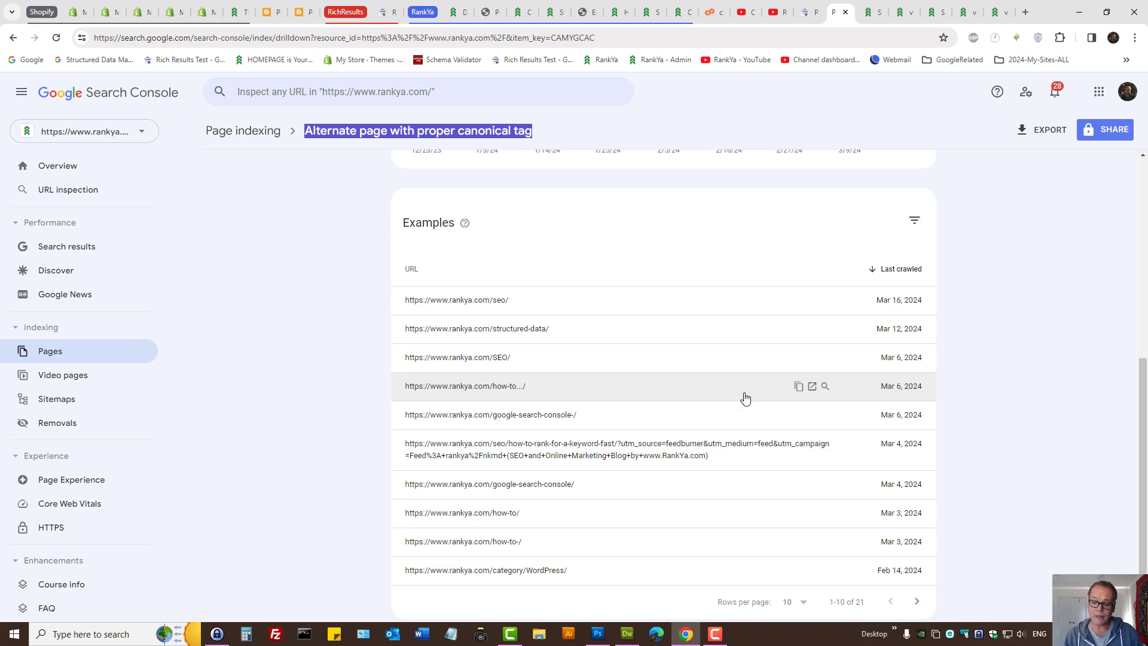
# Show the how-to example's source canonical tag pointing to /category/how-to/, then return to Search Console.
pyautogui.click(808, 388)
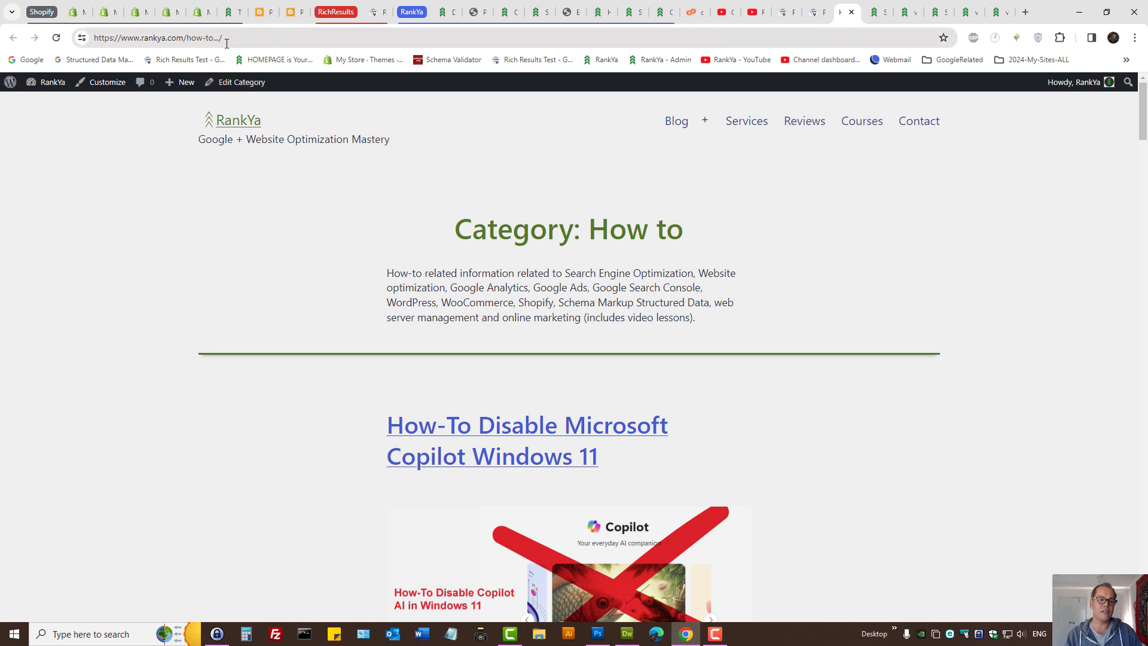
pyautogui.moveTo(212, 40); pyautogui.dragTo(217, 40)
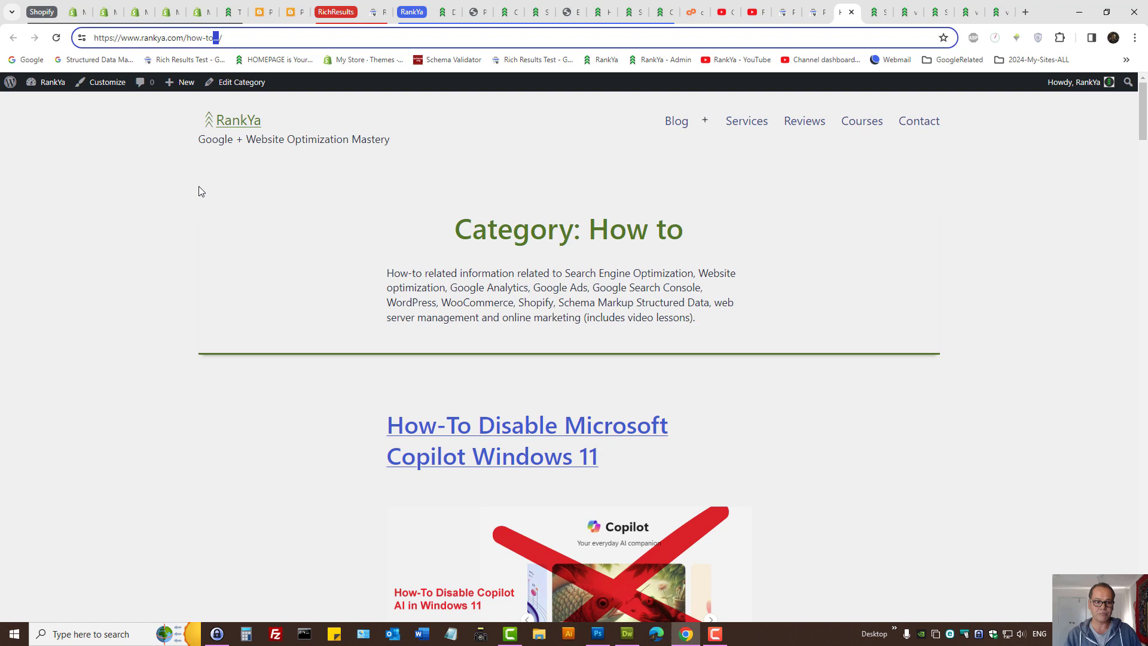
pyautogui.hotkey('ctrl', 'u')
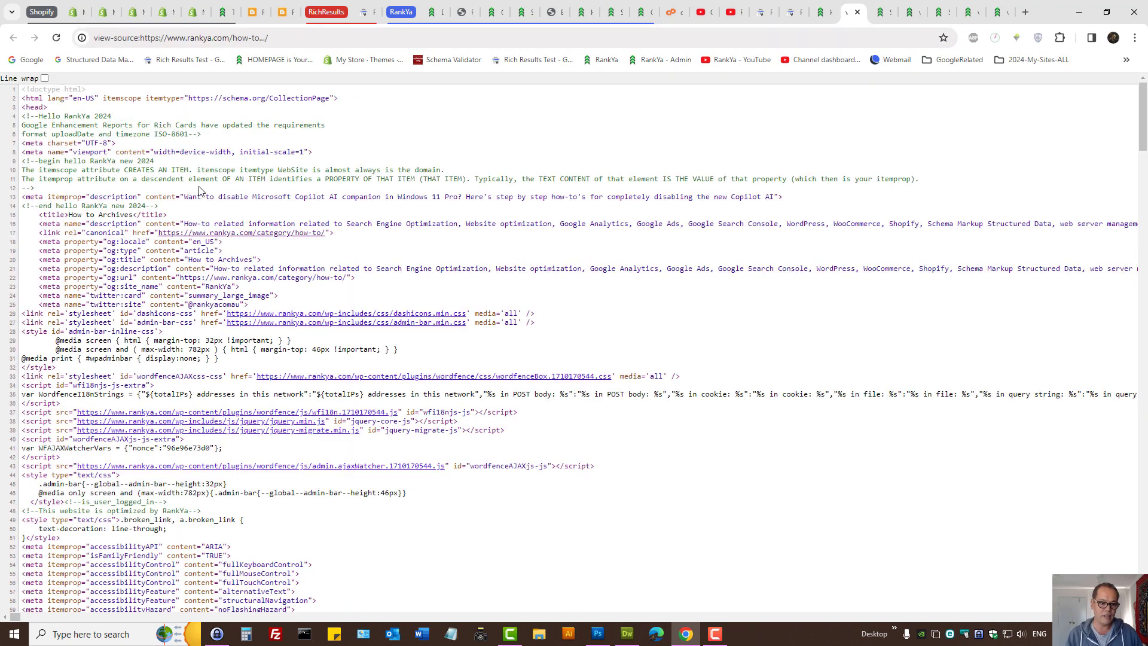
pyautogui.tripleClick(110, 232)
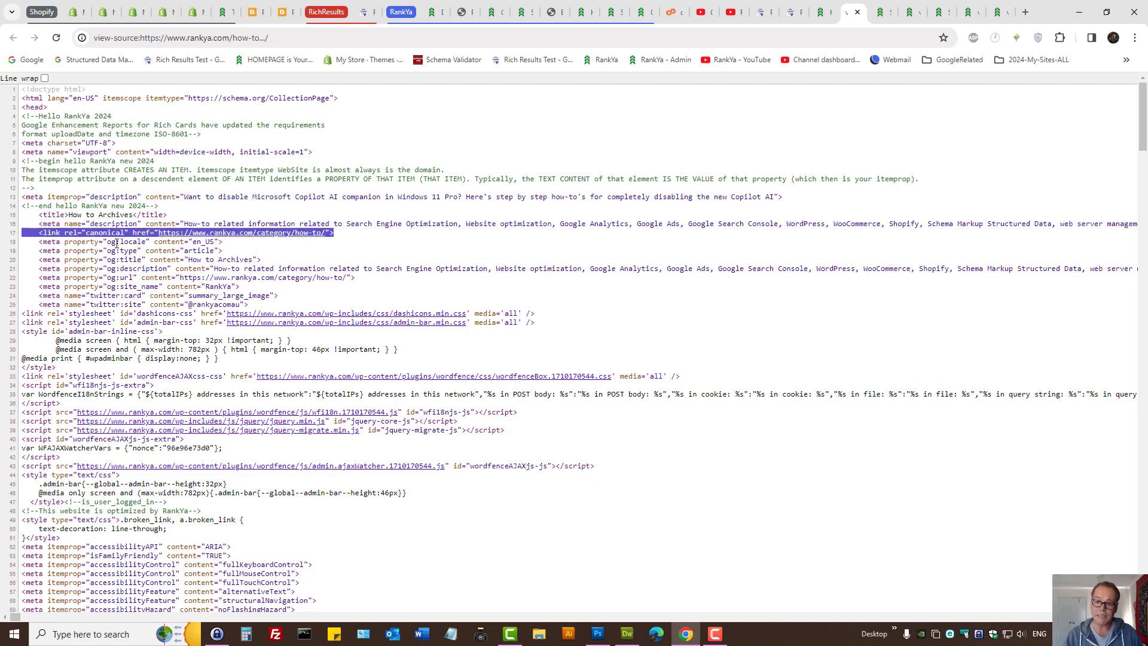
pyautogui.click(791, 13)
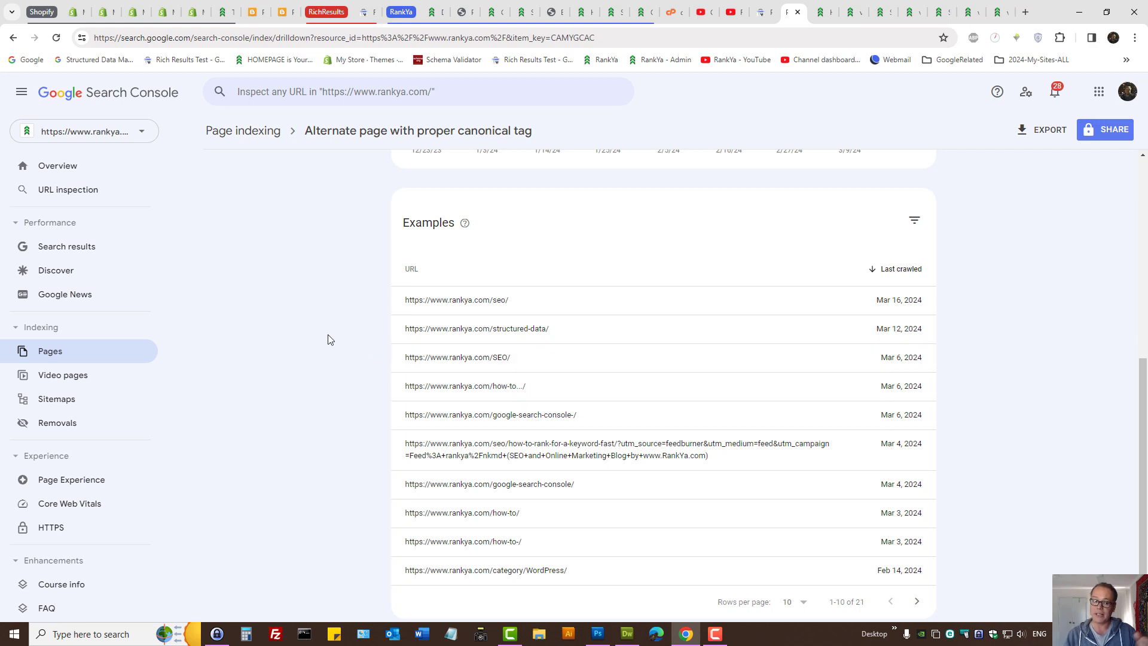
# Filter the canonical-tag report to All submitted pages and highlight the issue title.
pyautogui.scroll(7, 311, 336)
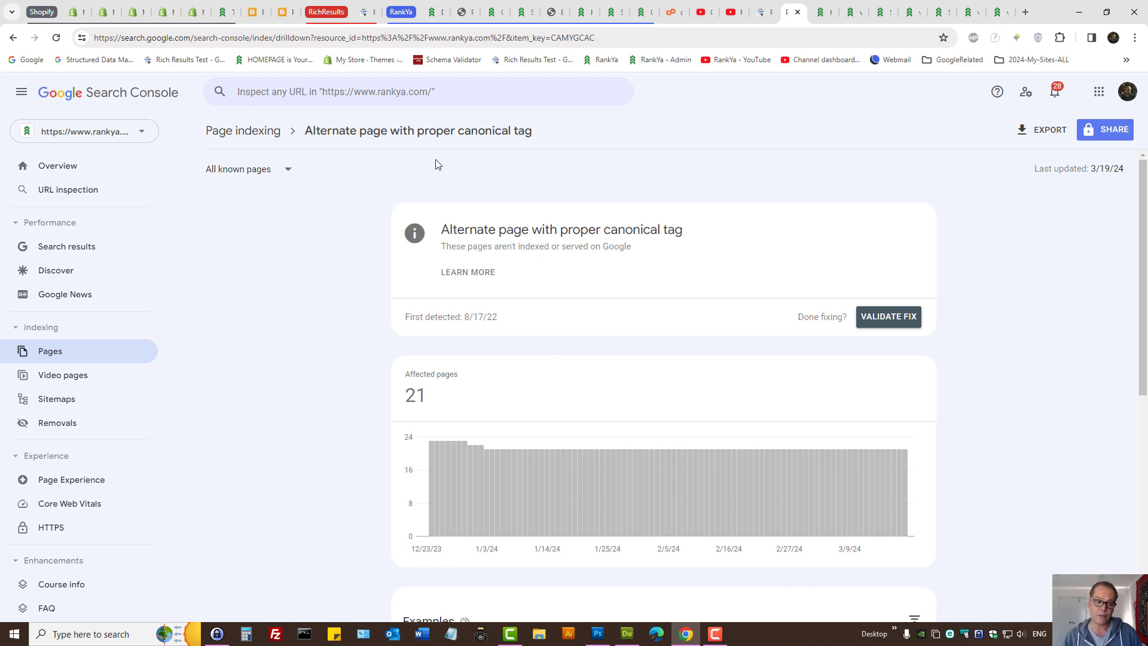
pyautogui.click(274, 170)
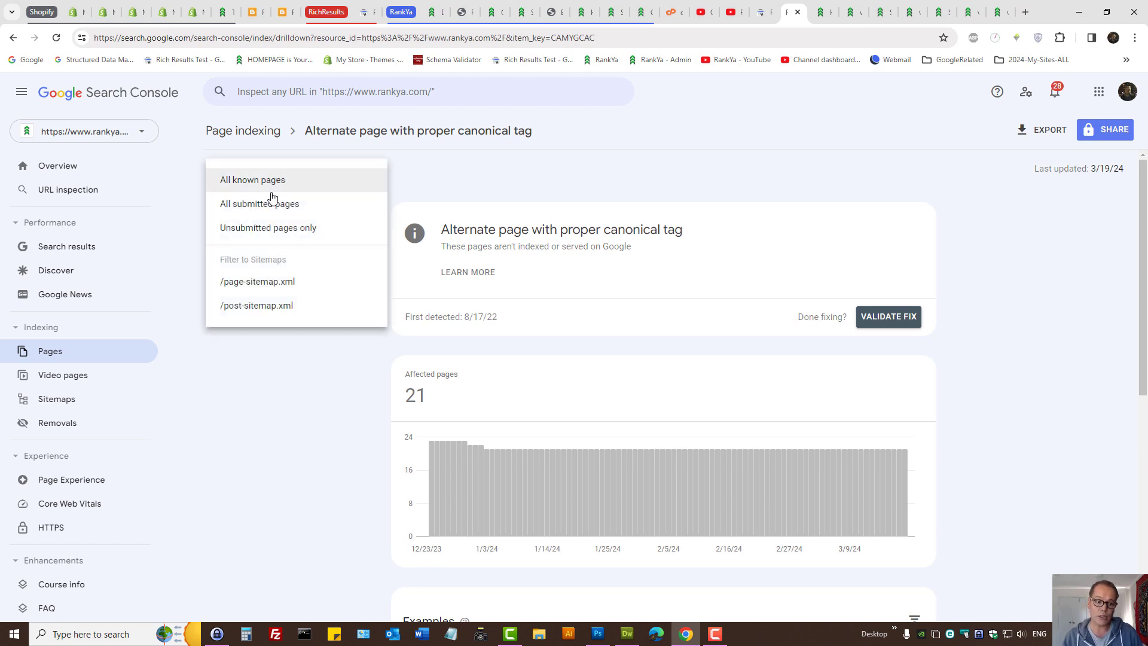
pyautogui.click(254, 203)
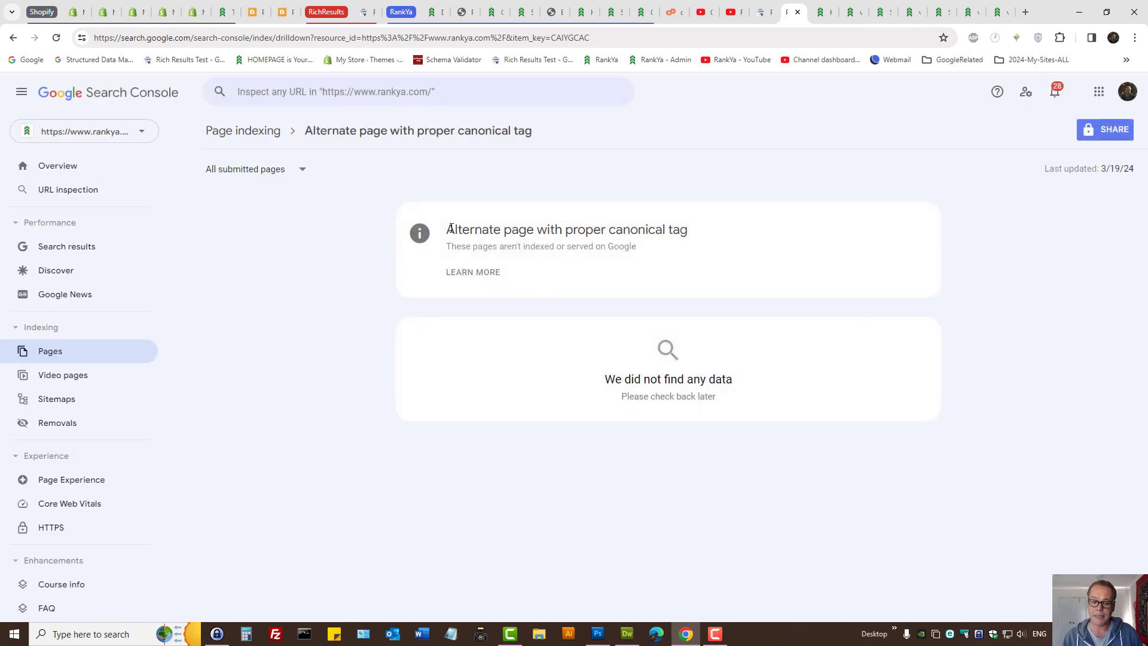
pyautogui.moveTo(451, 228); pyautogui.dragTo(687, 225)
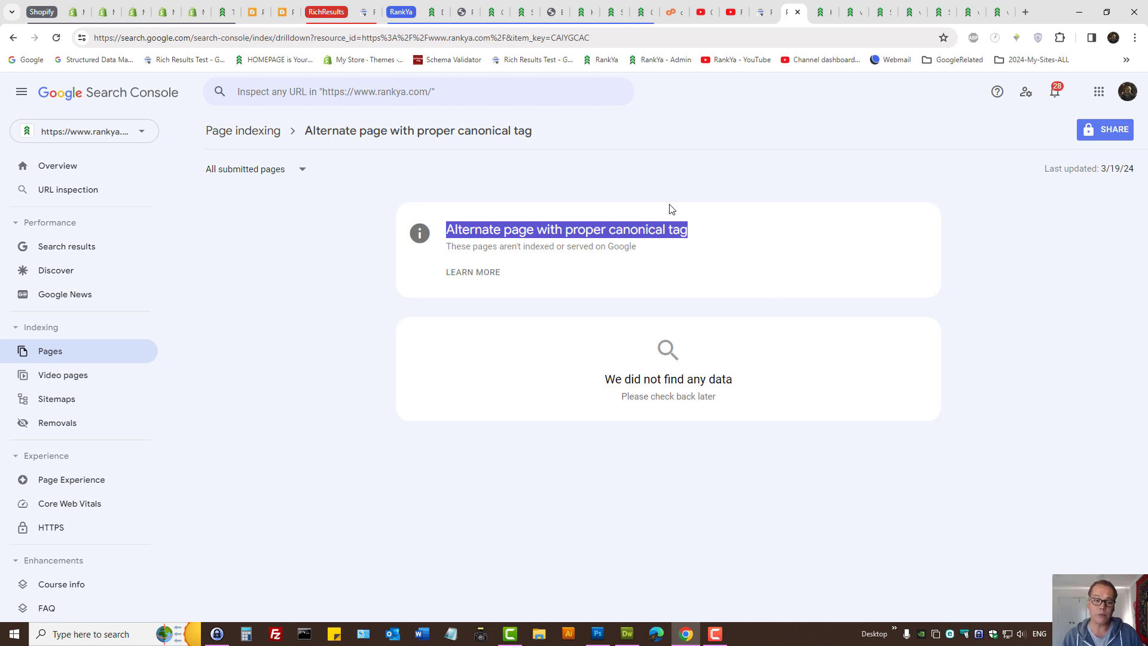
pyautogui.click(260, 171)
pyautogui.click(257, 180)
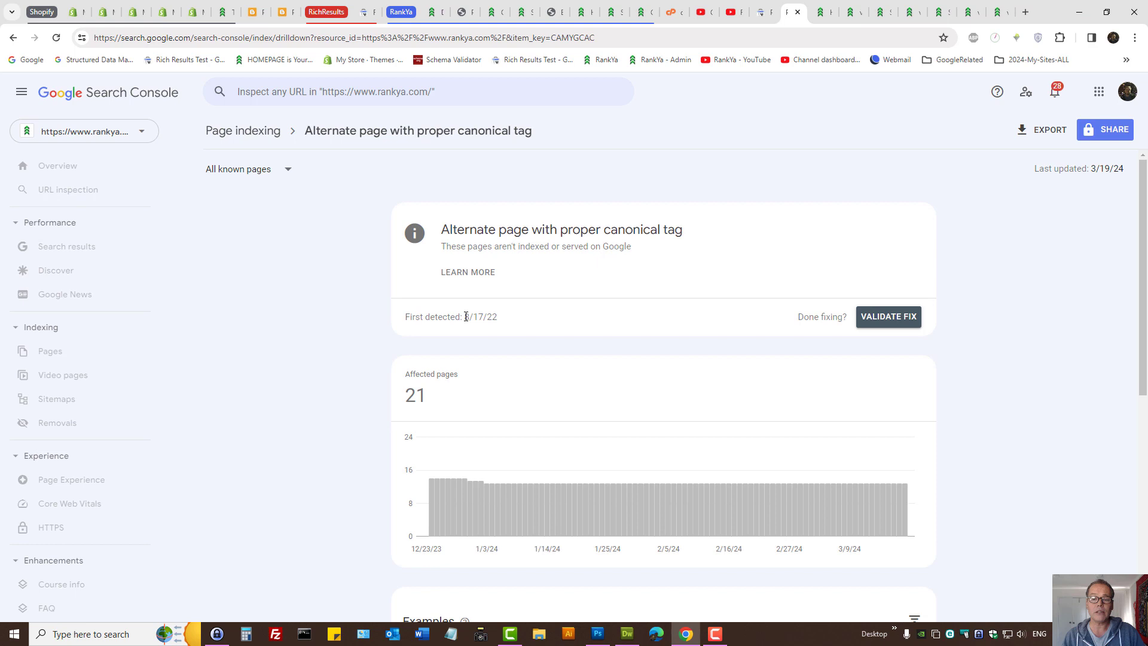
pyautogui.scroll(-3, 281, 380)
pyautogui.scroll(-3, 278, 381)
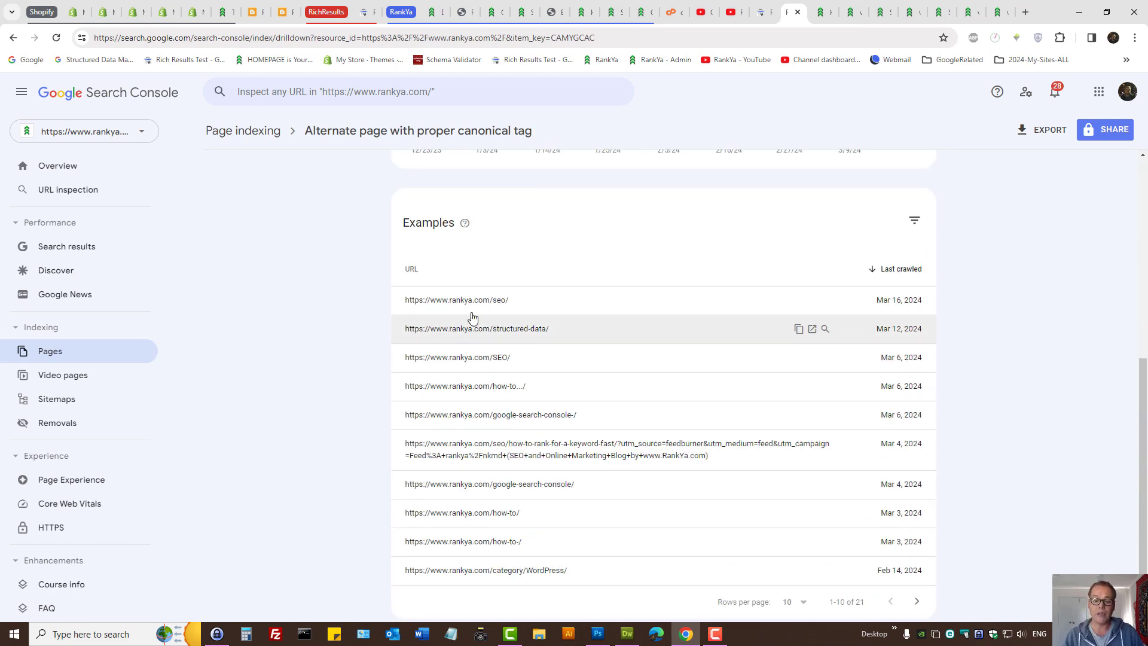
pyautogui.click(501, 304)
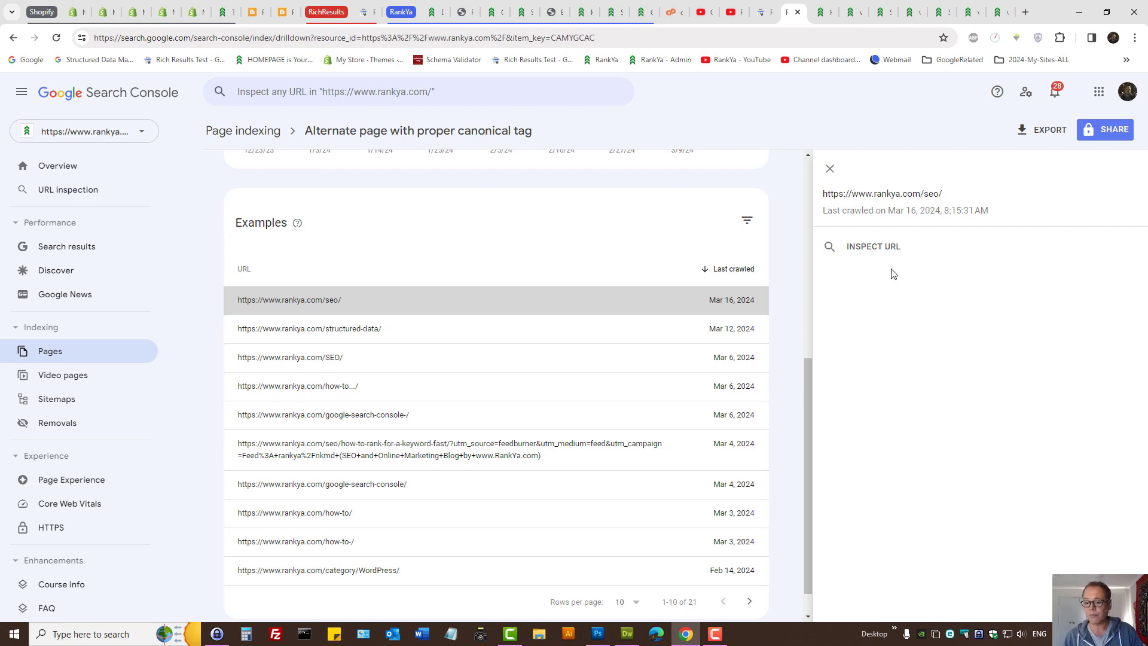
pyautogui.click(867, 252)
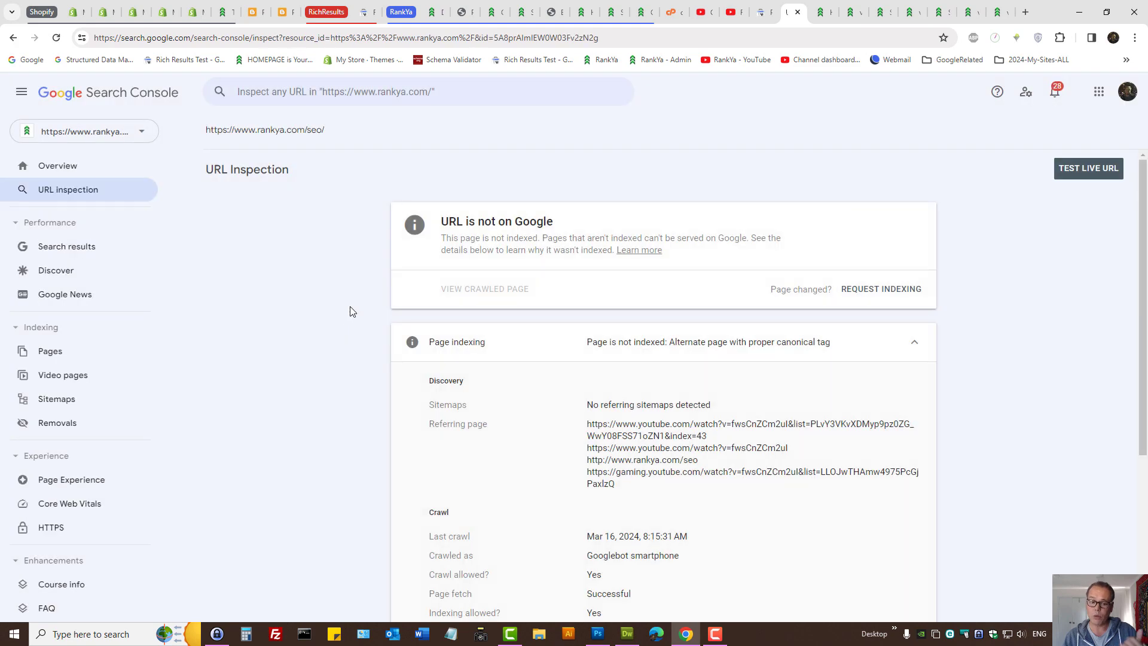
pyautogui.scroll(-3, 352, 310)
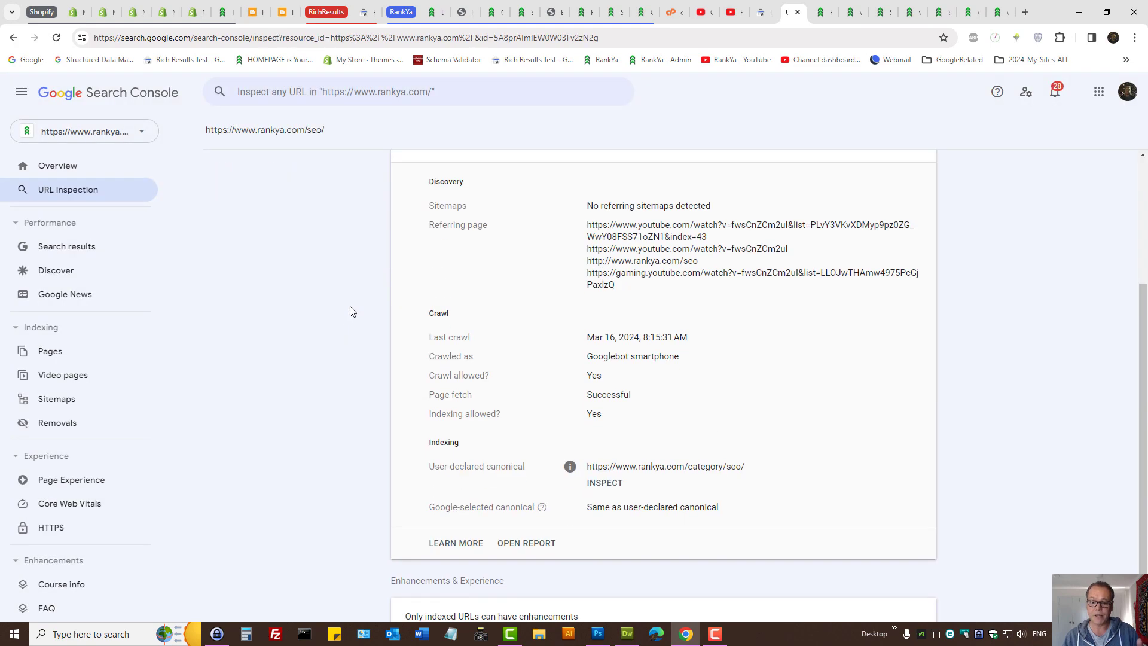
pyautogui.scroll(3, 352, 311)
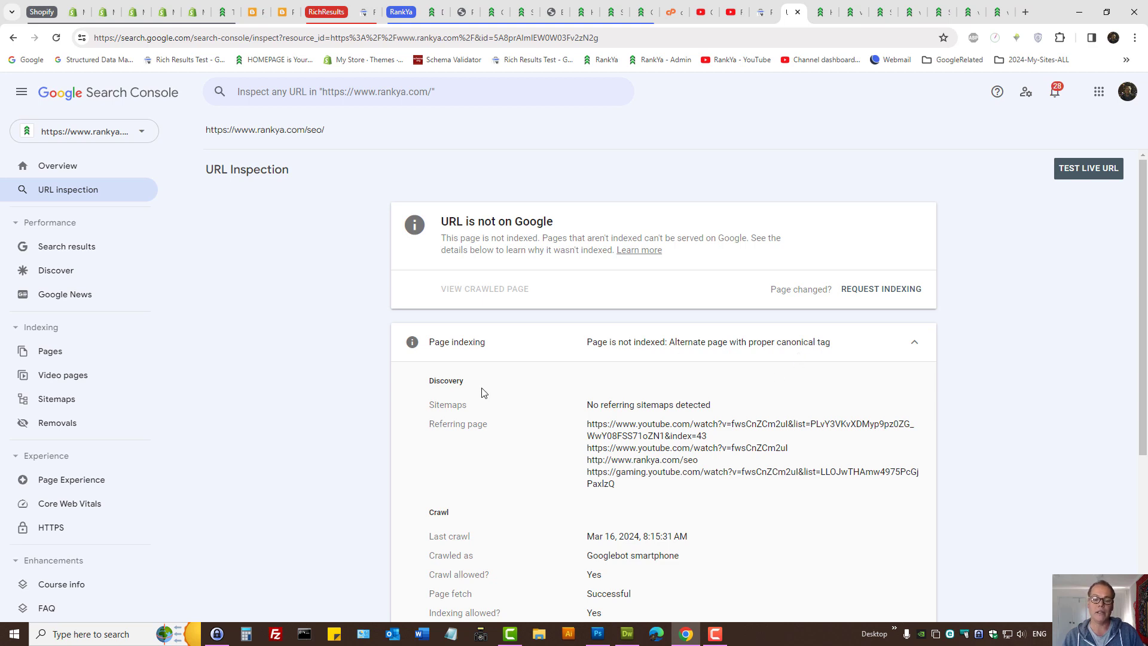
pyautogui.moveTo(427, 380); pyautogui.dragTo(721, 411)
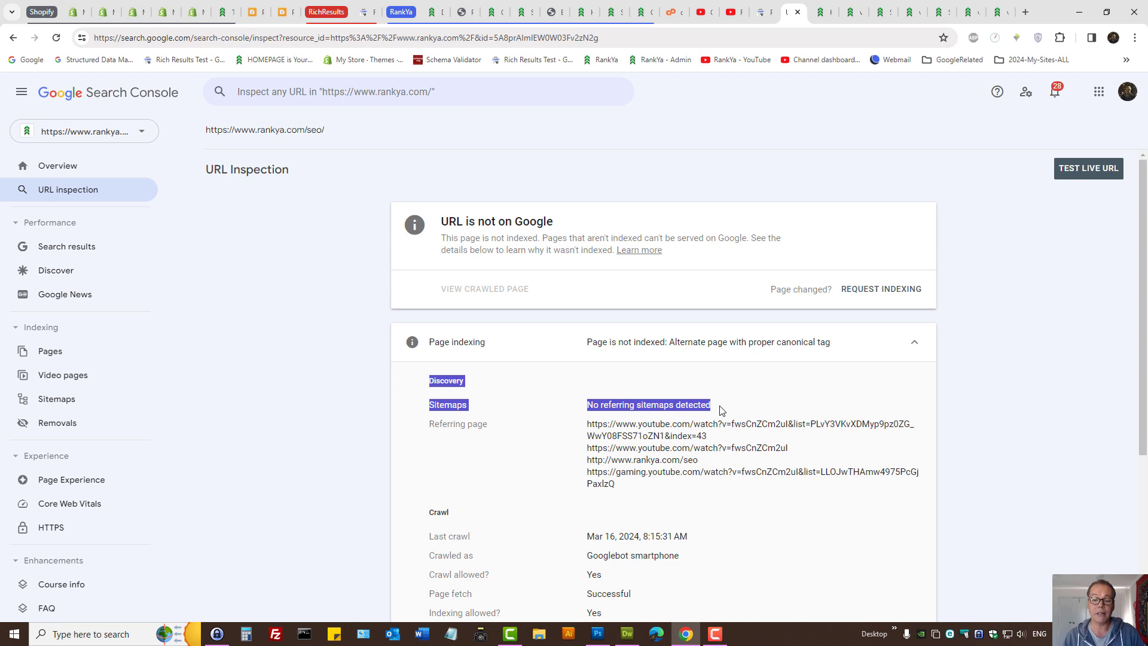
pyautogui.tripleClick(661, 407)
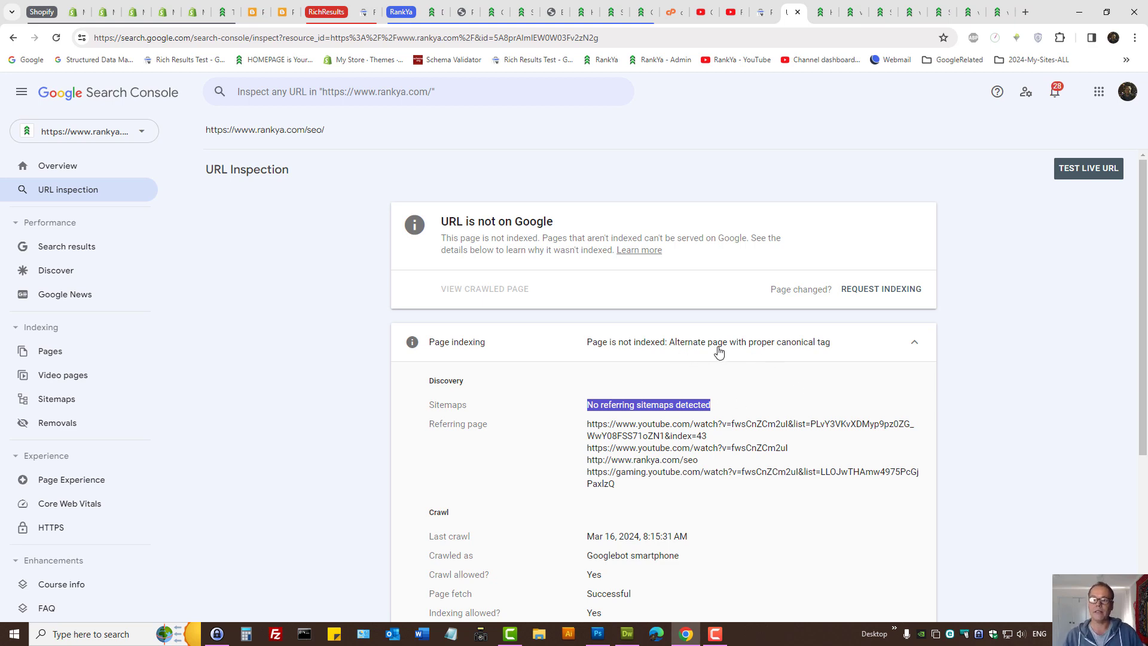
# Highlight the referring YouTube page URLs in the inspection's Discovery details.
pyautogui.click(821, 11)
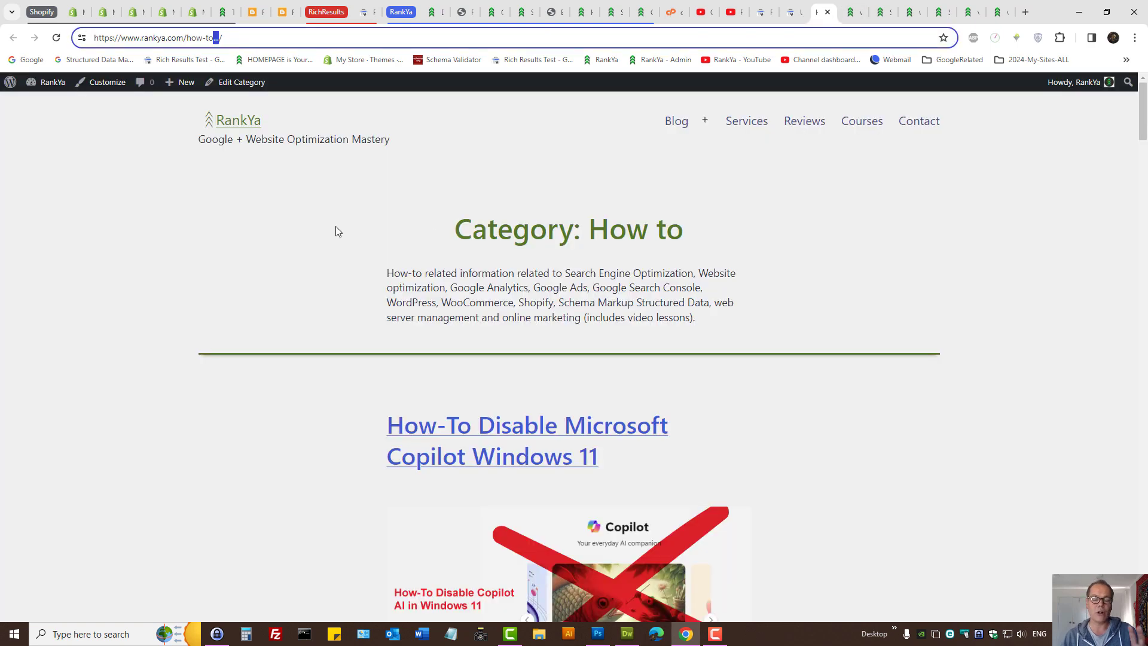
pyautogui.click(793, 10)
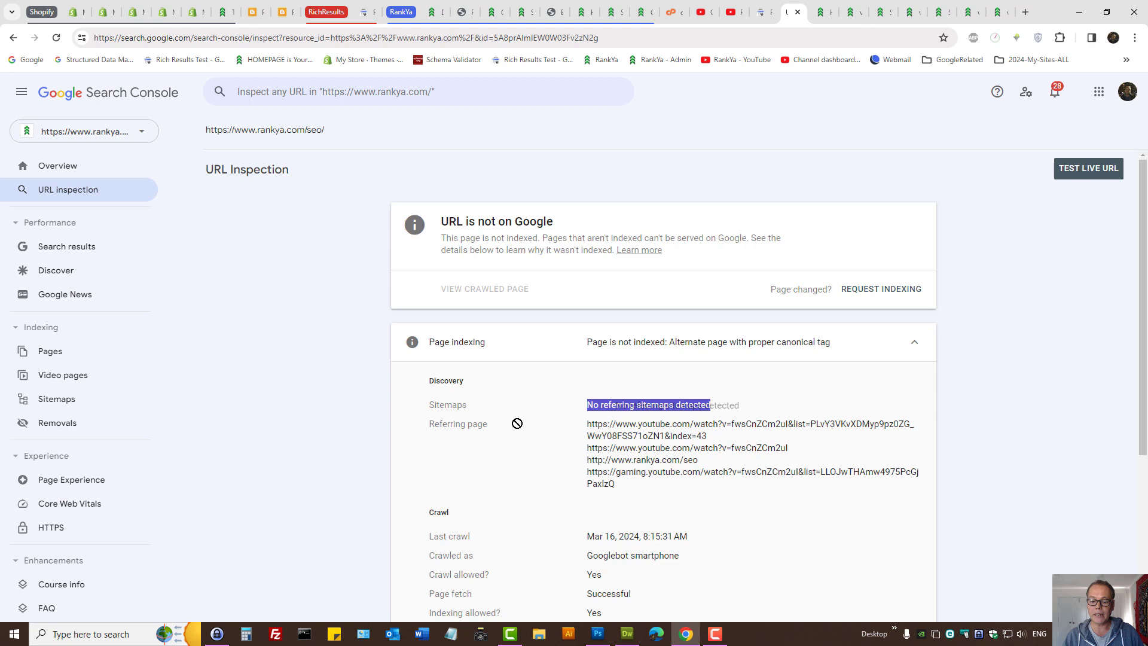
pyautogui.click(565, 435)
pyautogui.moveTo(586, 423); pyautogui.dragTo(804, 455)
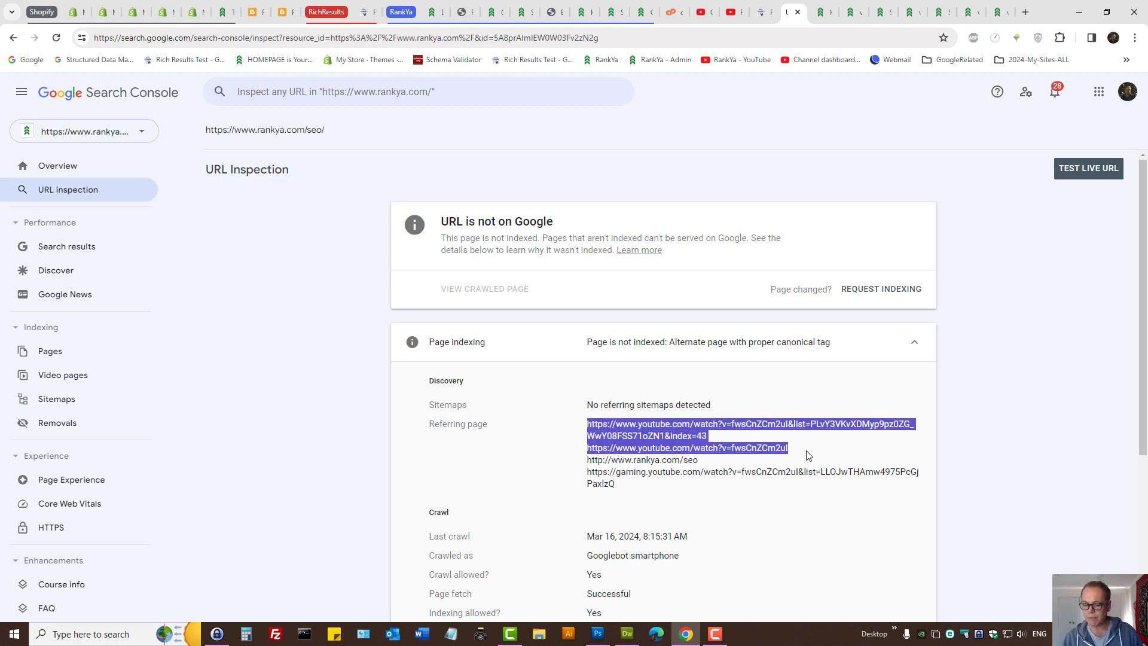
pyautogui.tripleClick(748, 450)
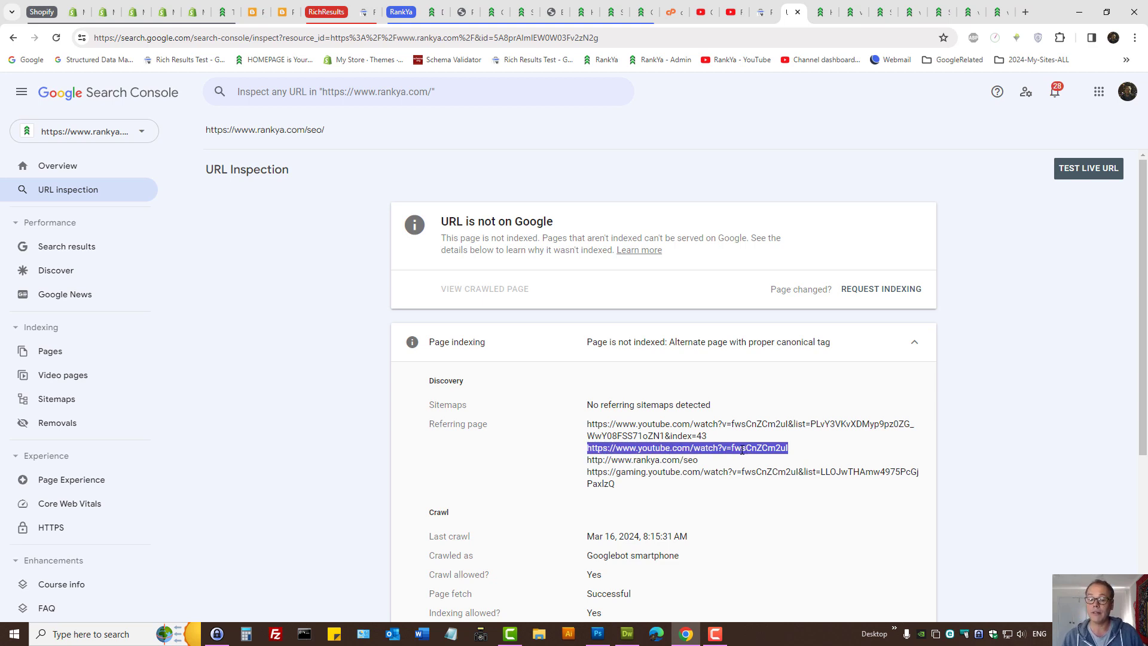
pyautogui.scroll(-3, 739, 451)
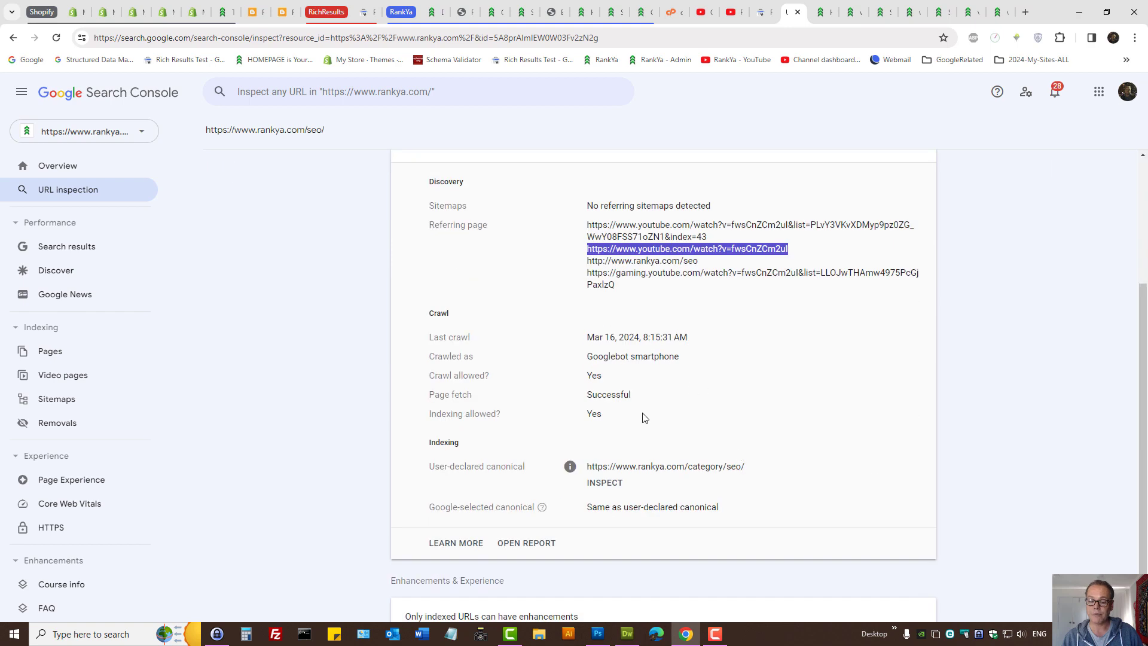
pyautogui.moveTo(424, 474); pyautogui.dragTo(532, 471)
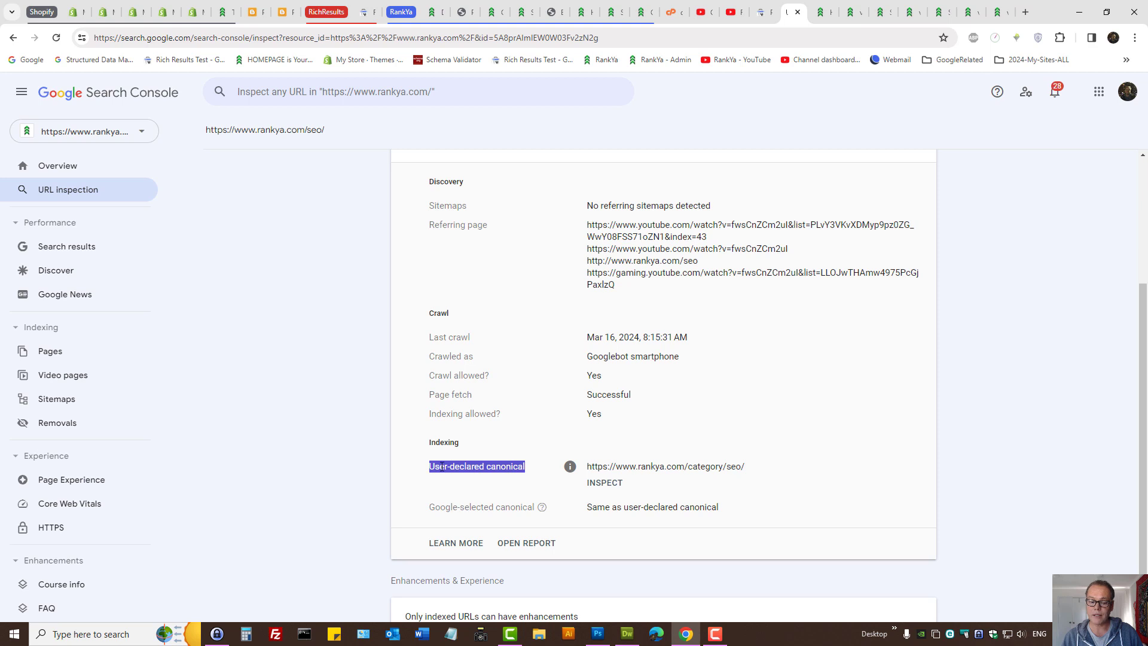
pyautogui.tripleClick(602, 464)
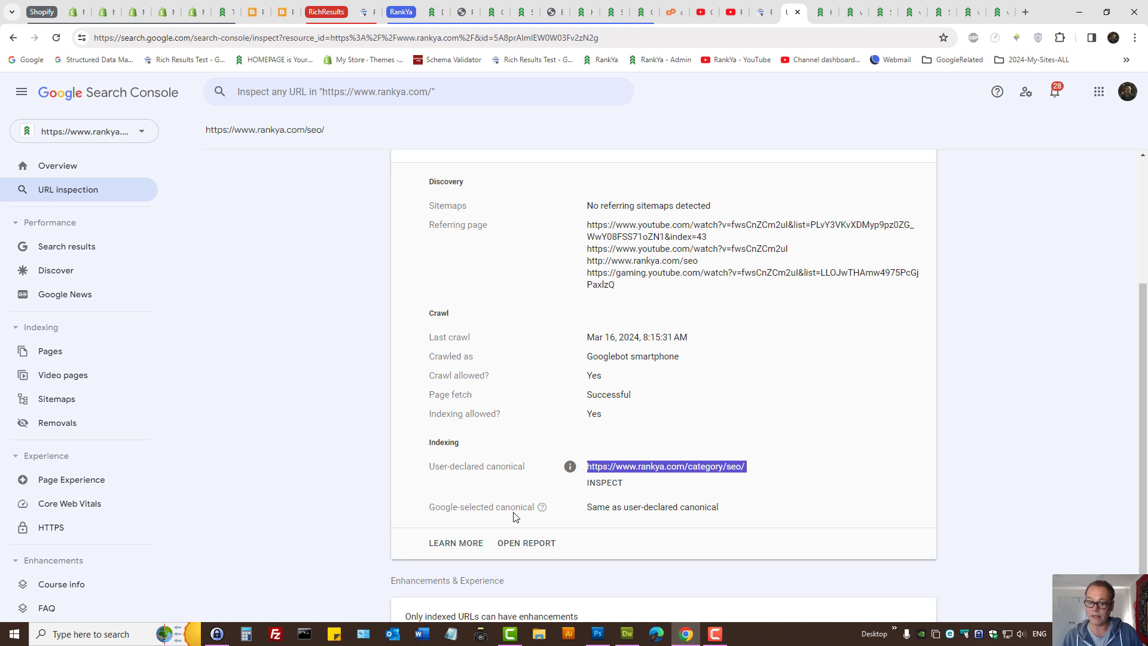
pyautogui.rightClick(621, 470)
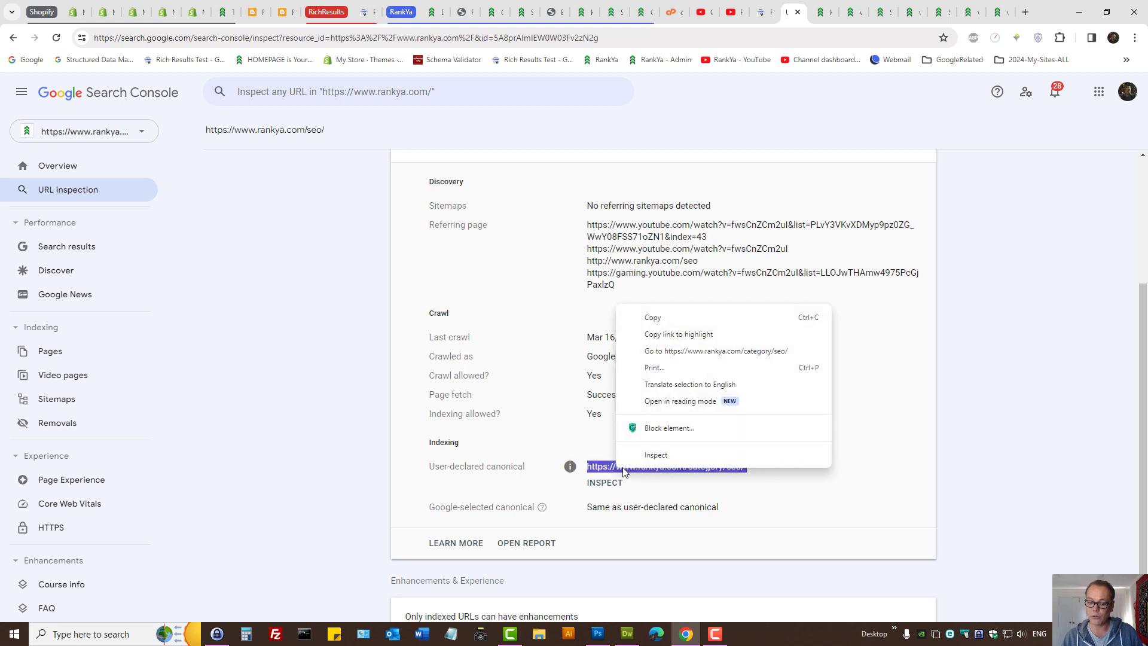
pyautogui.click(531, 485)
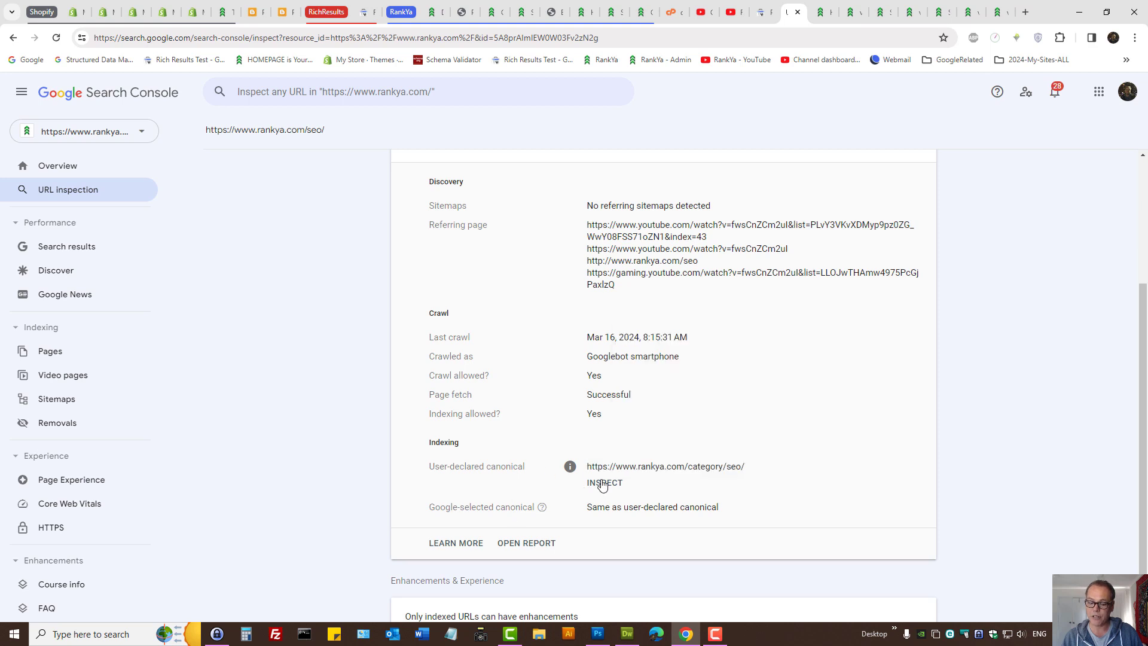
pyautogui.click(602, 483)
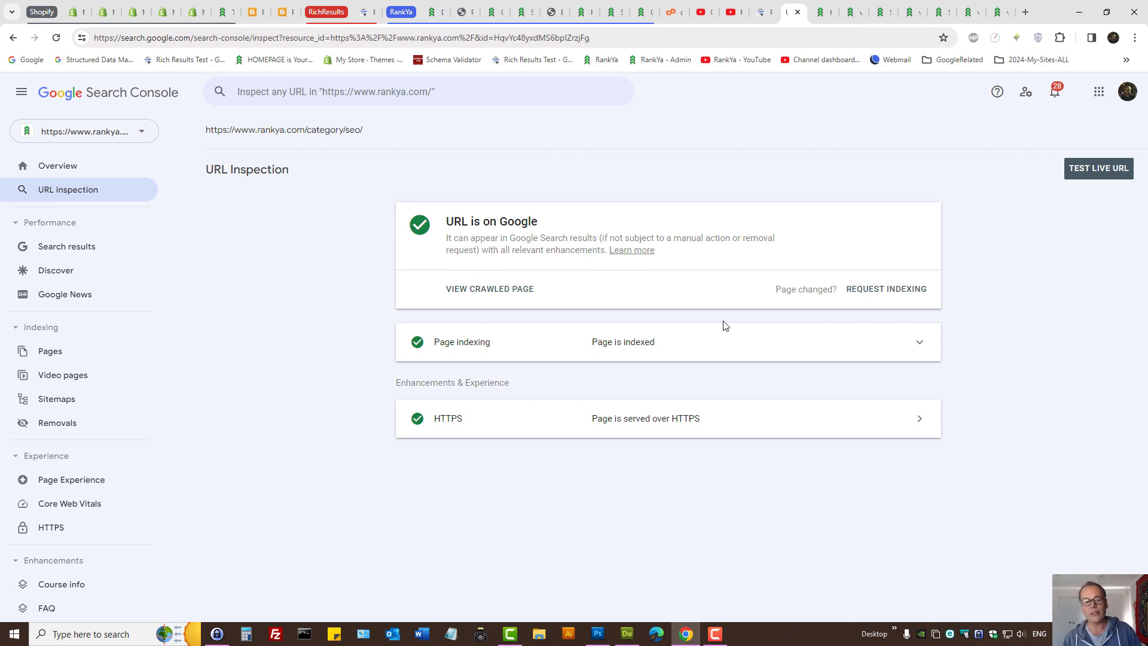
pyautogui.click(50, 350)
pyautogui.scroll(-5, 448, 422)
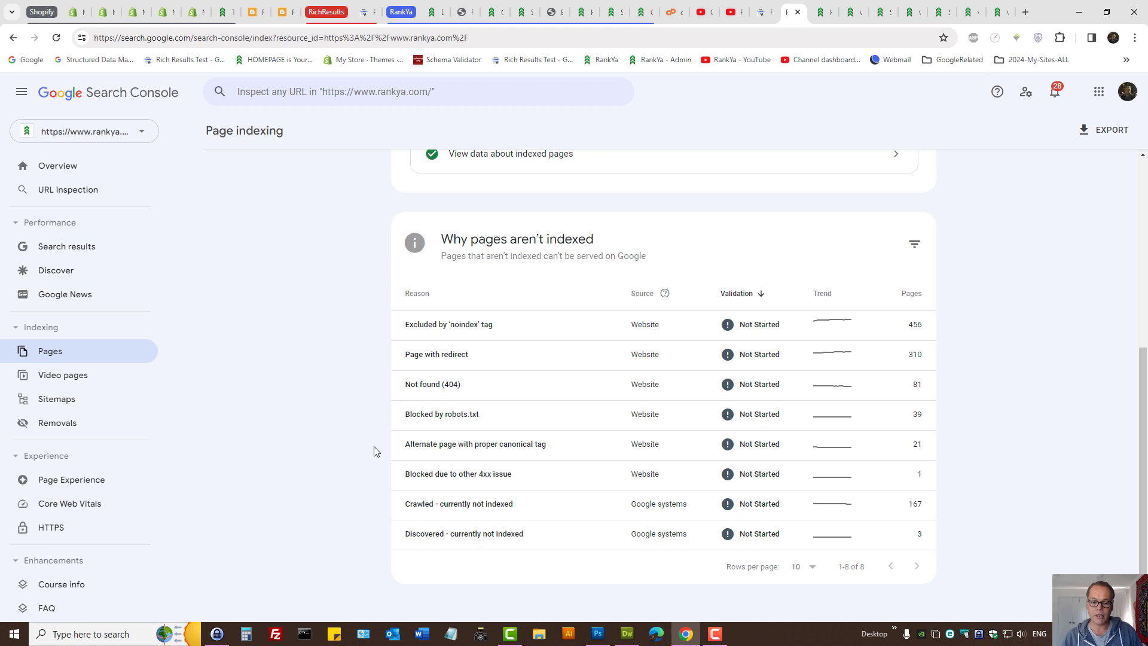
# Open the Alternate page with proper canonical tag issue filtered to submitted pages only.
pyautogui.click(418, 445)
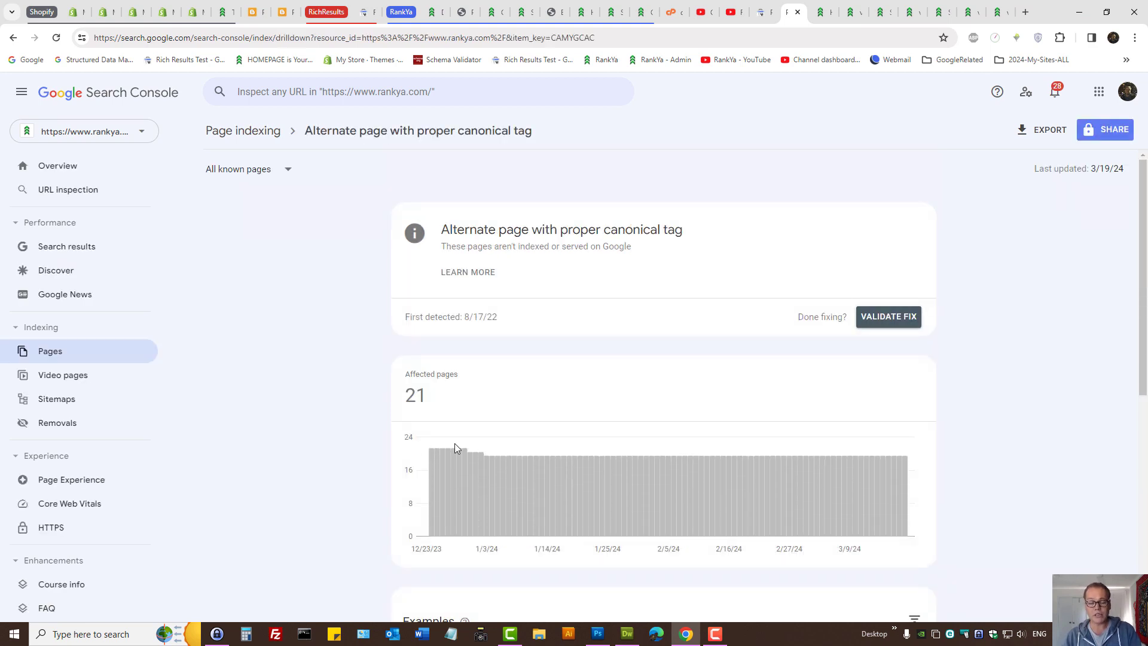
pyautogui.scroll(-3, 472, 456)
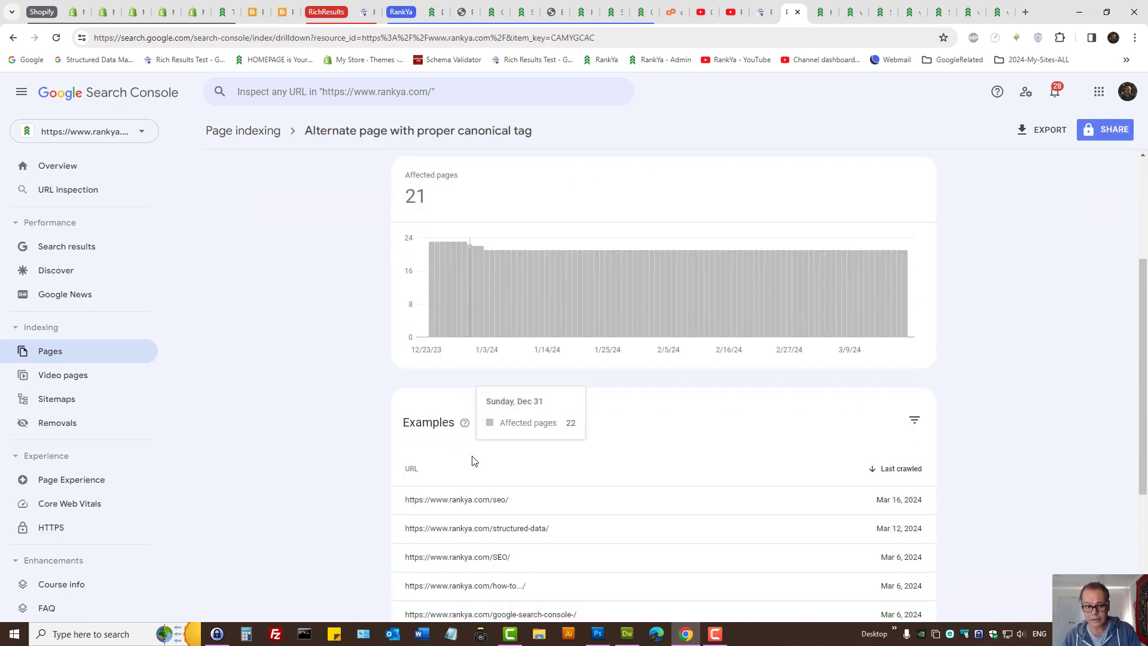
pyautogui.scroll(3, 472, 461)
pyautogui.click(259, 170)
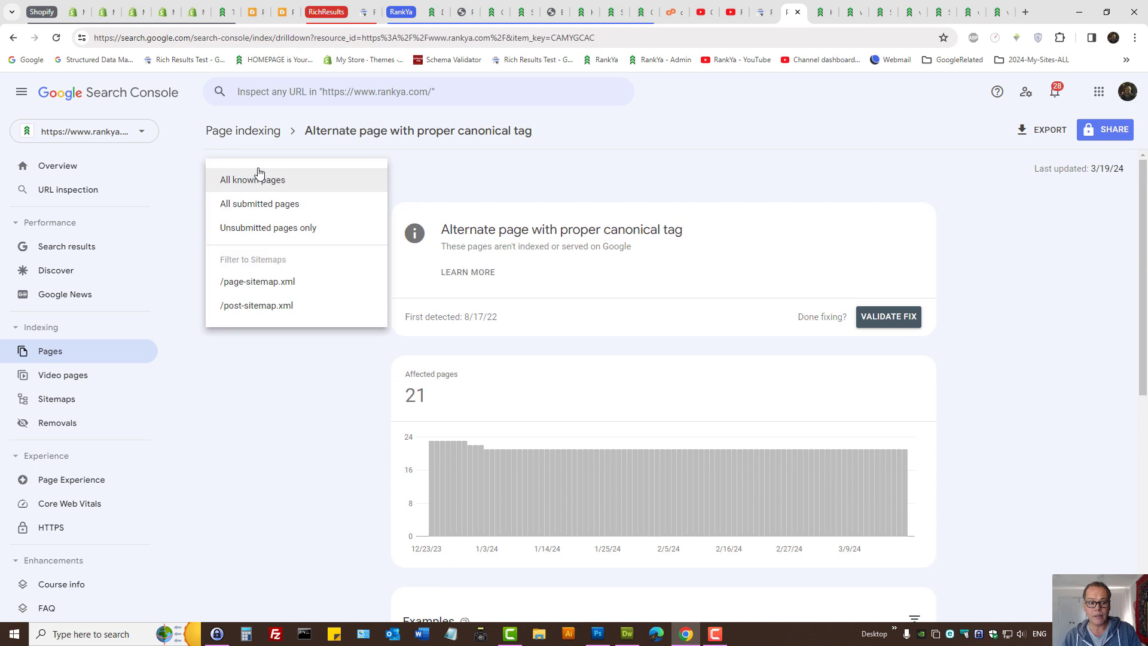
pyautogui.click(242, 205)
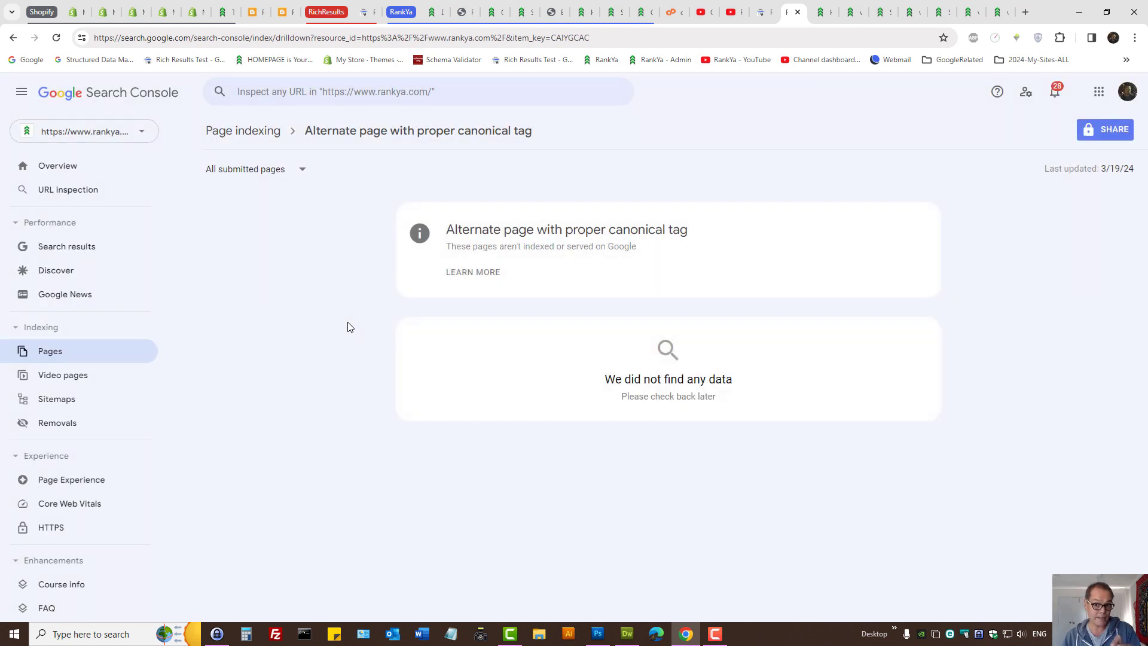
# Open the Sitemaps report in a new tab and show the /post-sitemap.xml details.
pyautogui.middleClick(75, 407)
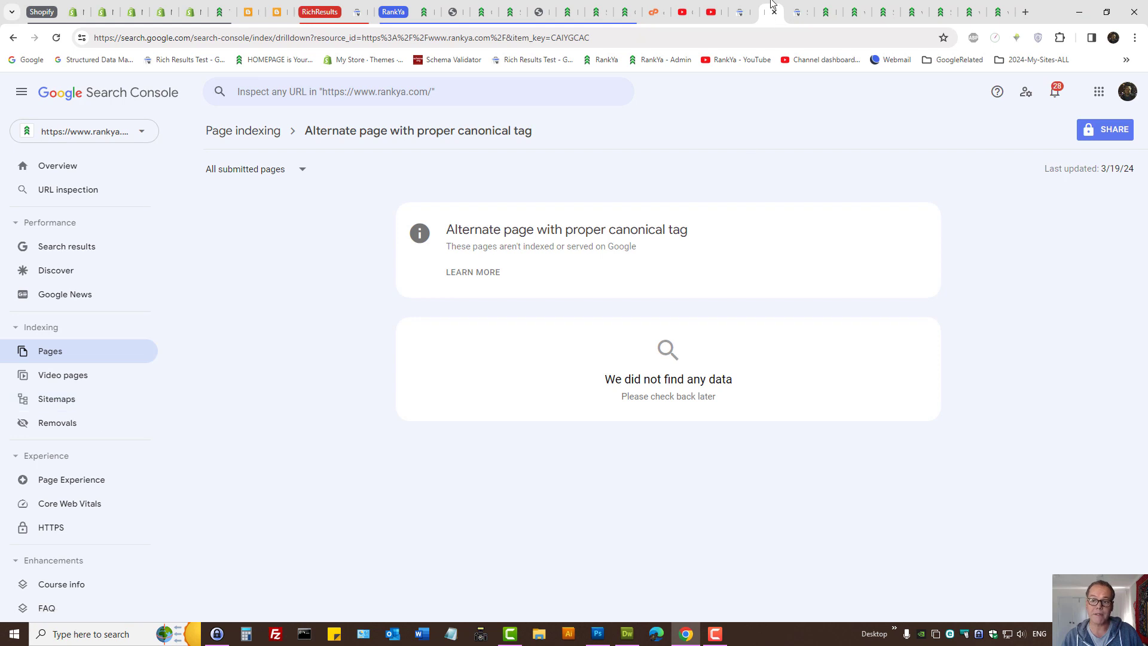
pyautogui.hotkey('ctrl', 'Tab')
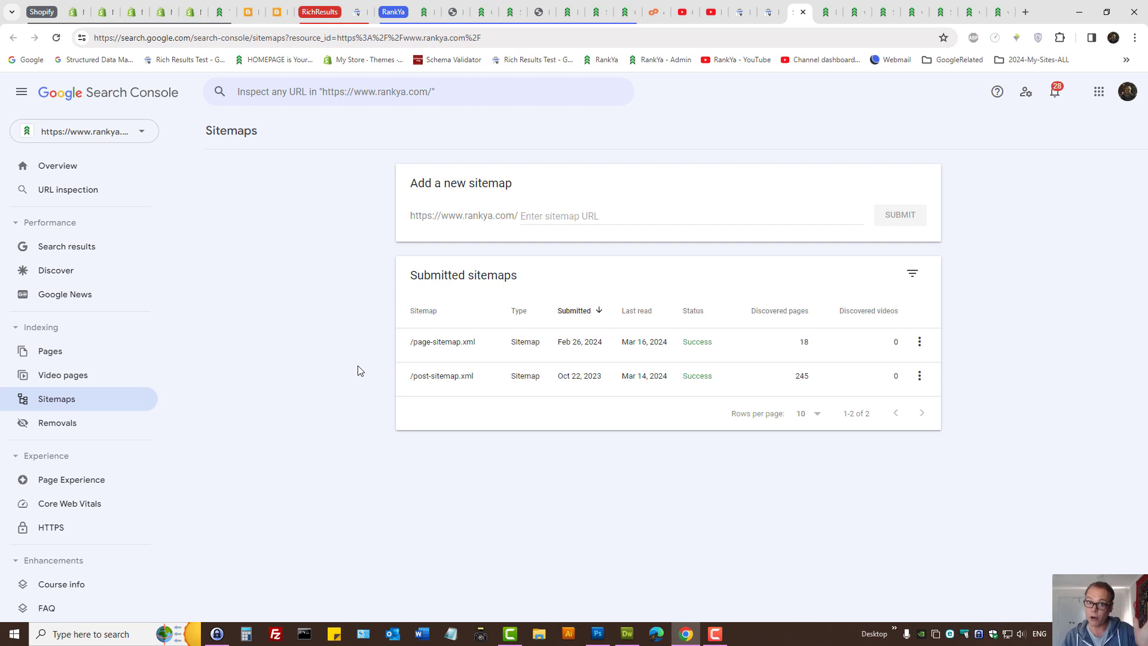
pyautogui.hotkey('ctrl', 'shift', 'Tab')
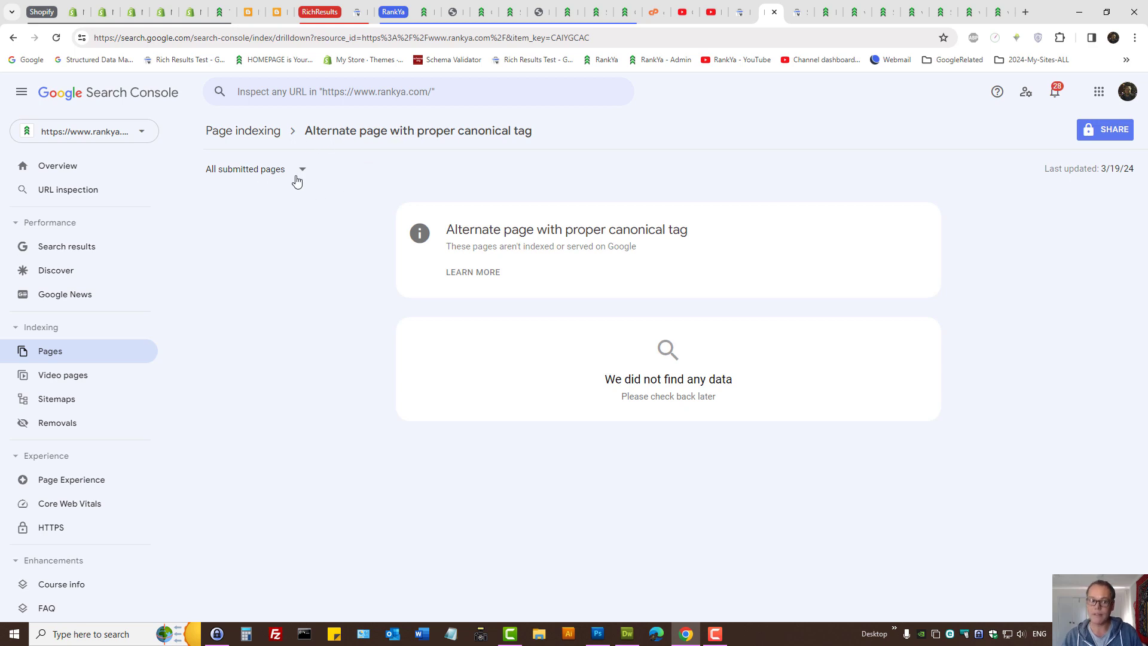
pyautogui.moveTo(303, 135); pyautogui.dragTo(532, 135)
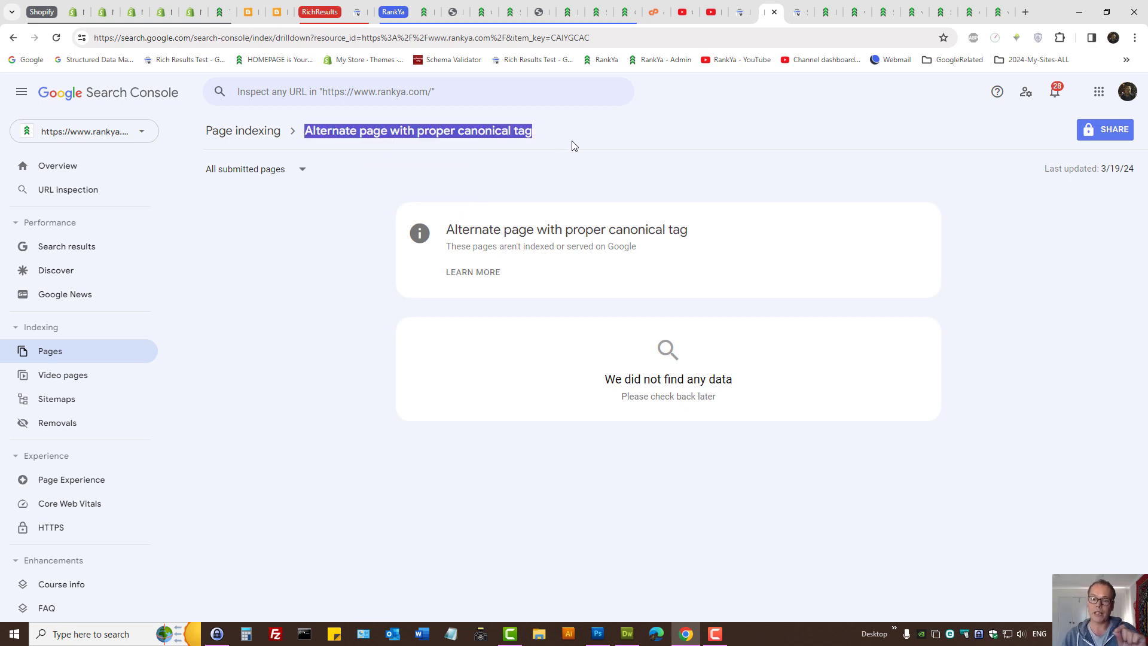
pyautogui.click(821, 5)
pyautogui.click(793, 5)
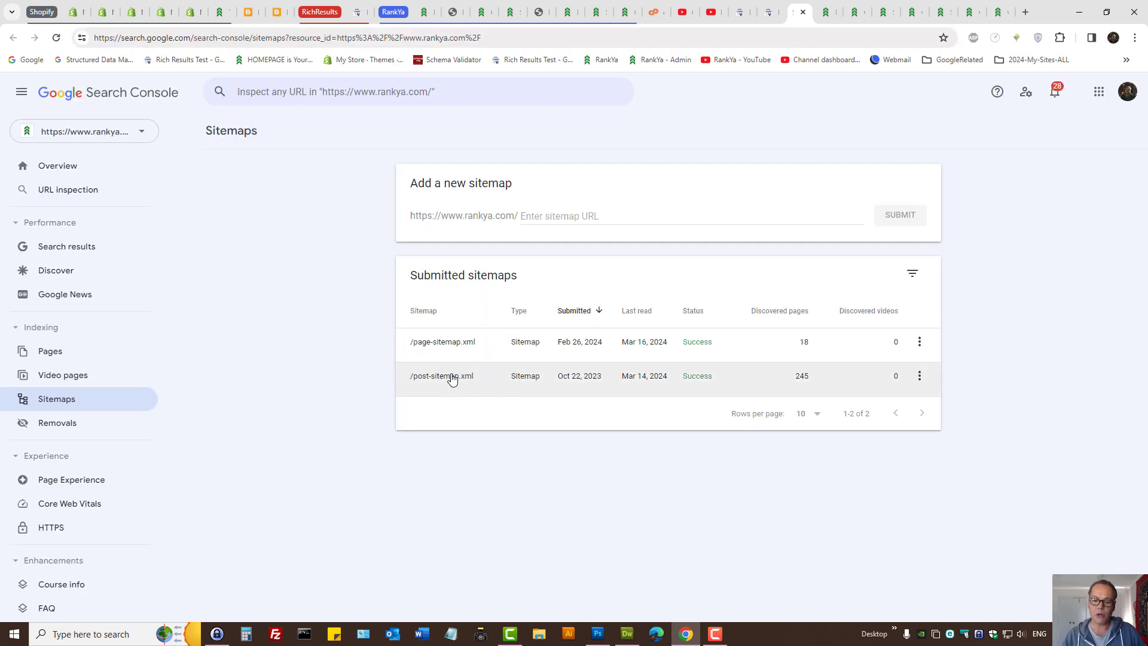
pyautogui.click(539, 375)
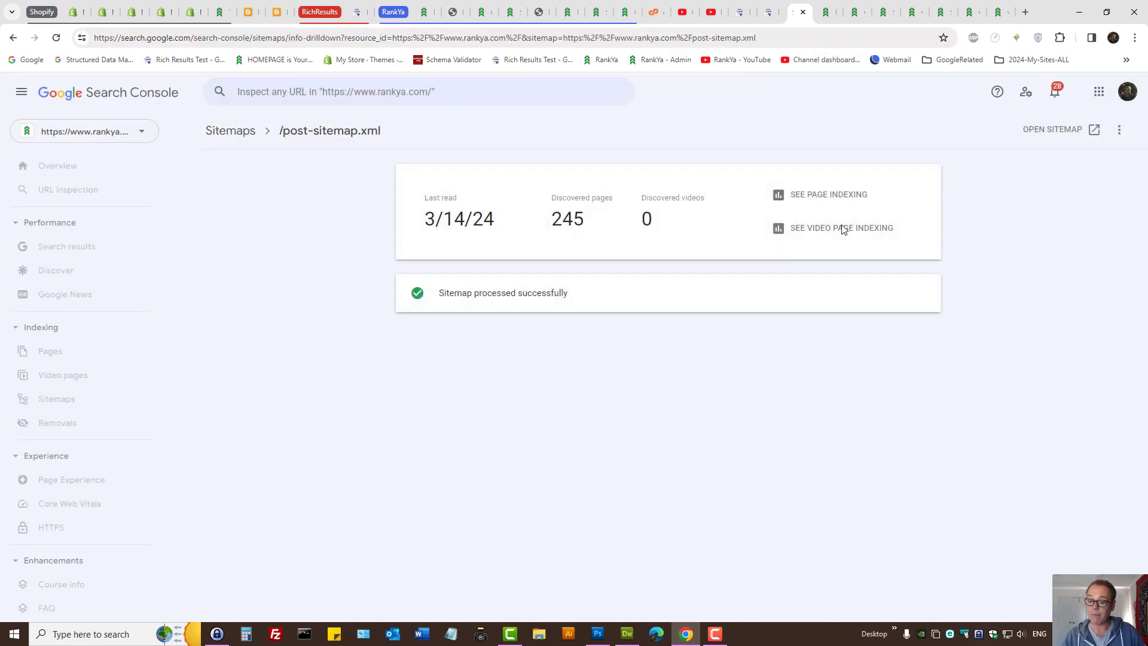
# Open post-sitemap.xml to view its URL list, then set the canonical-tag report to All known pages.
pyautogui.click(1033, 132)
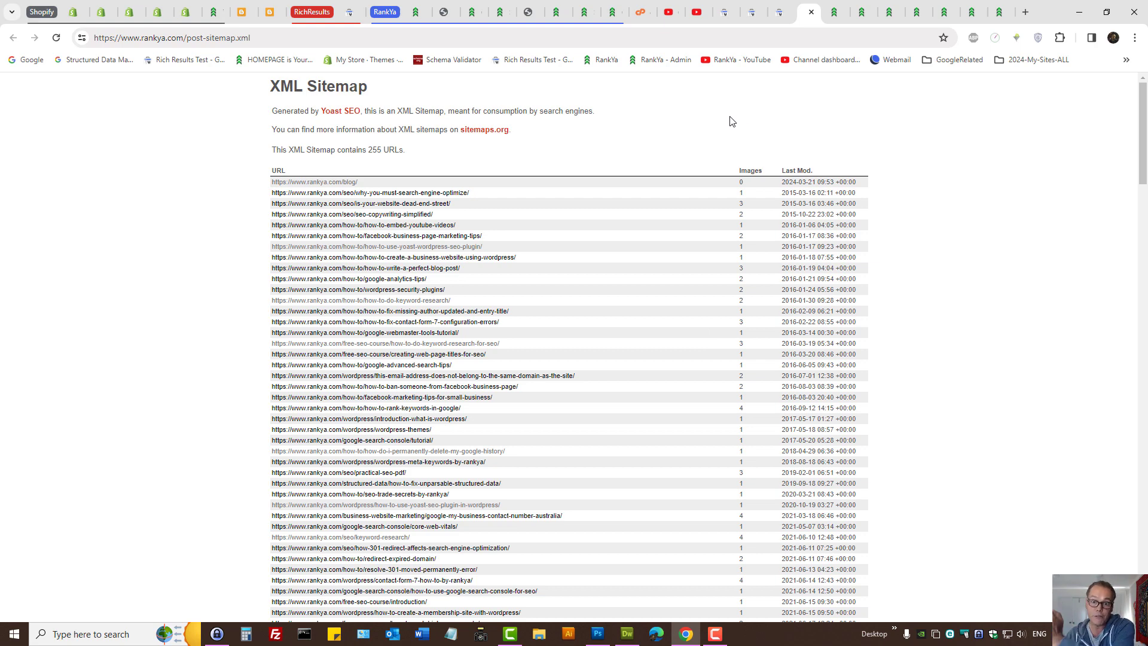
pyautogui.moveTo(205, 167); pyautogui.dragTo(463, 581)
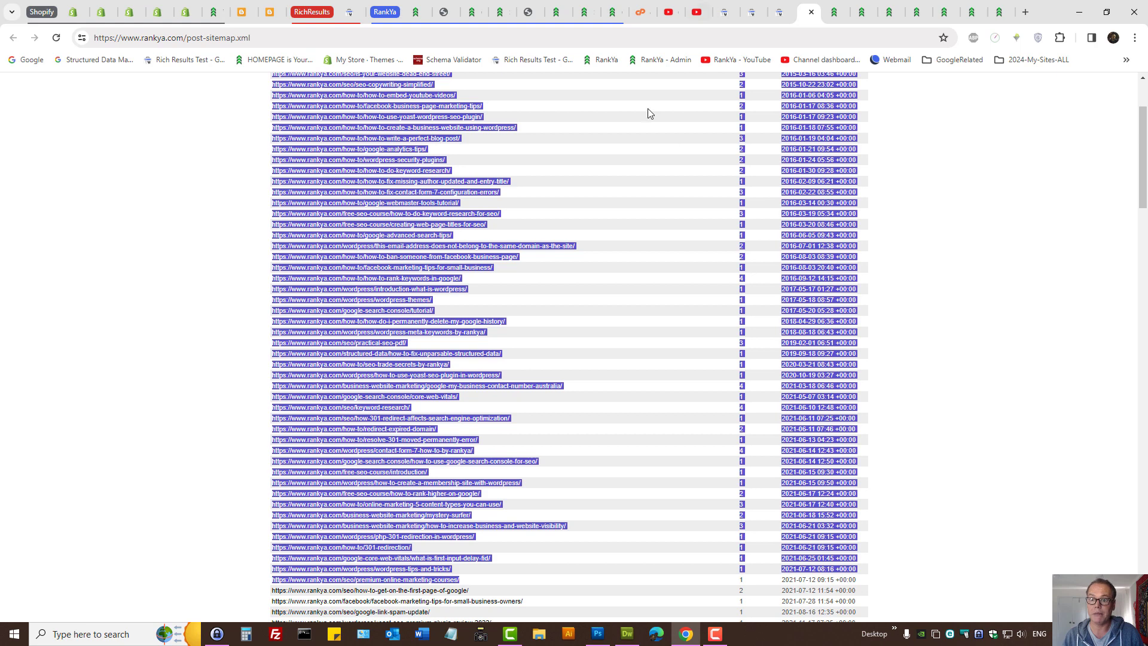
pyautogui.click(751, 12)
pyautogui.click(256, 189)
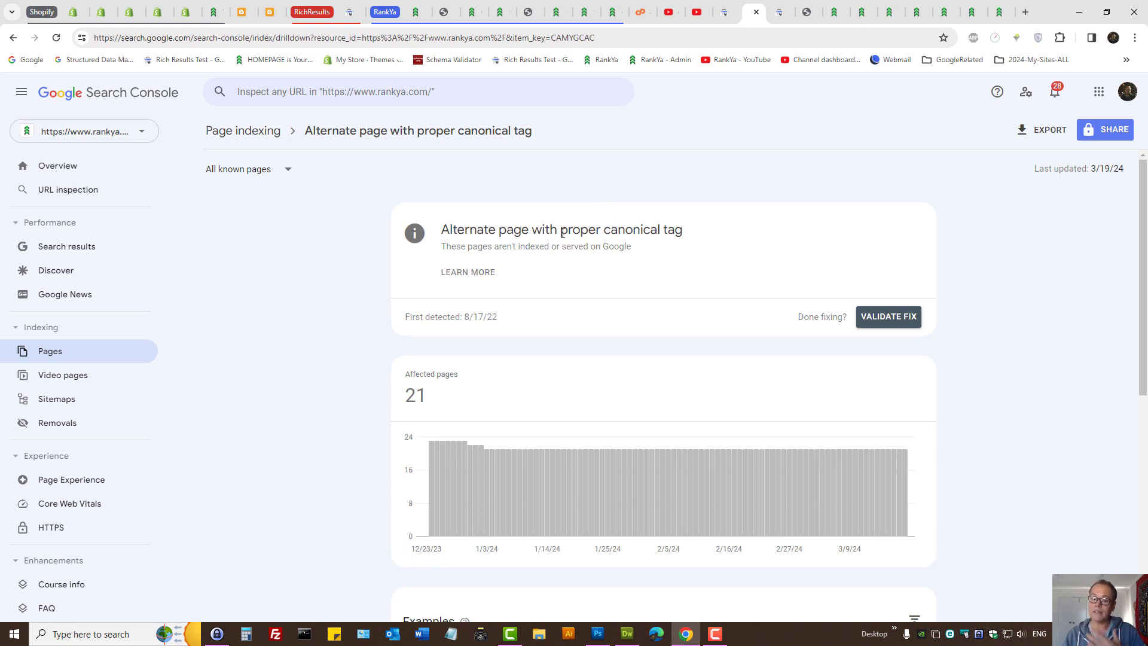
# Highlight the phrase 'proper canonical tag' in the report heading.
pyautogui.moveTo(562, 232); pyautogui.dragTo(720, 235)
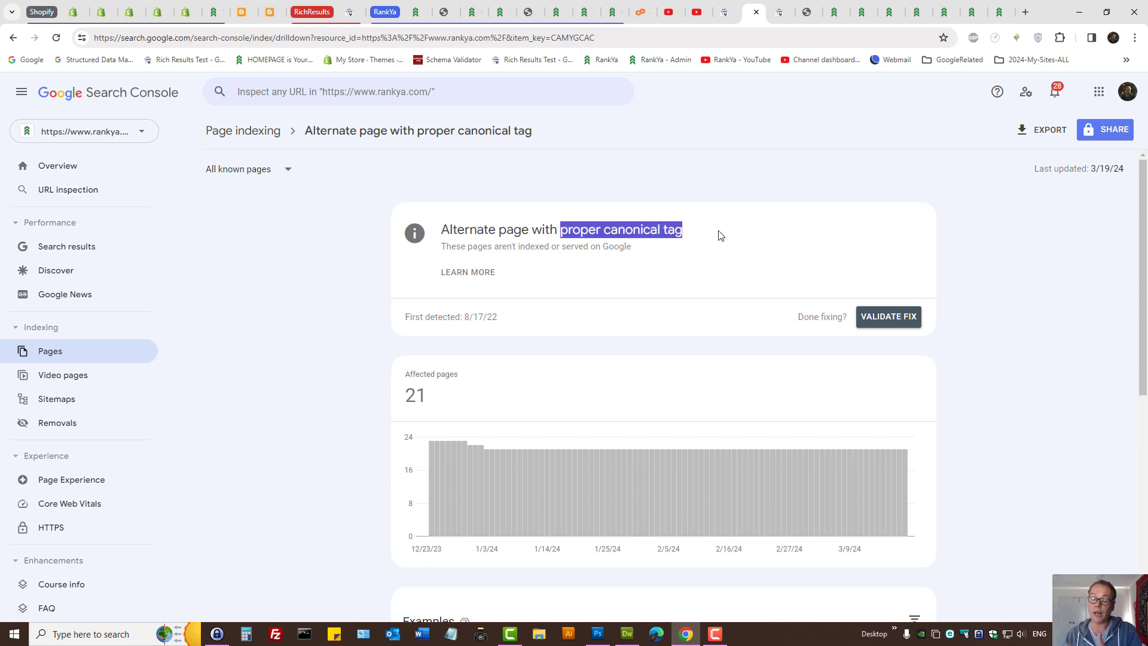
pyautogui.click(720, 235)
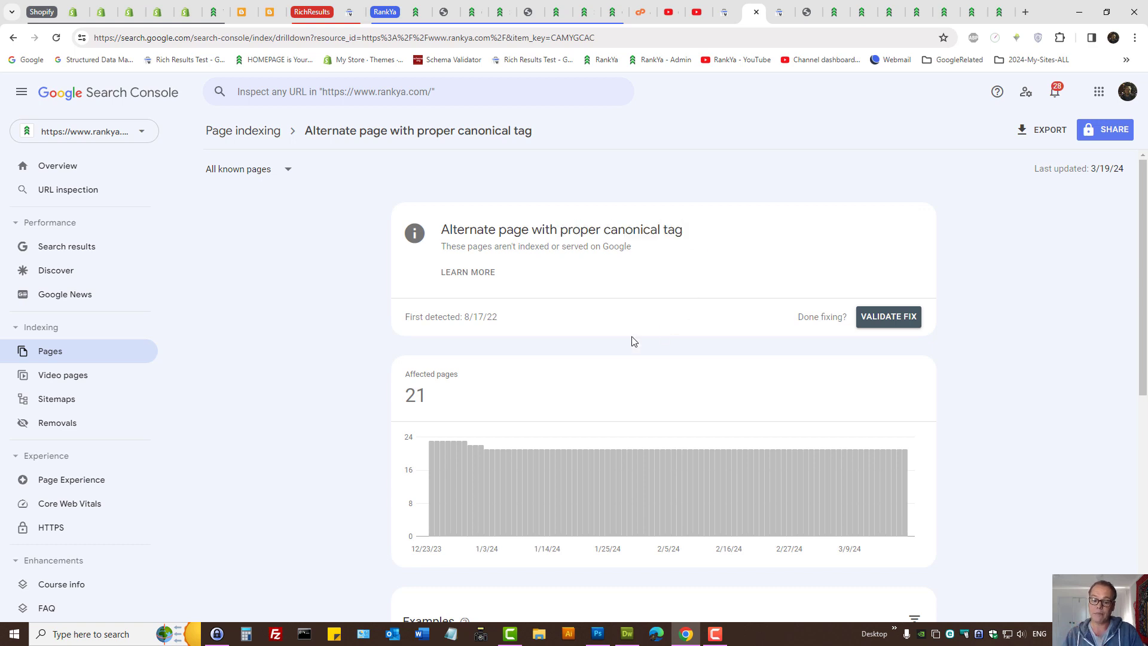
pyautogui.scroll(-7, 607, 359)
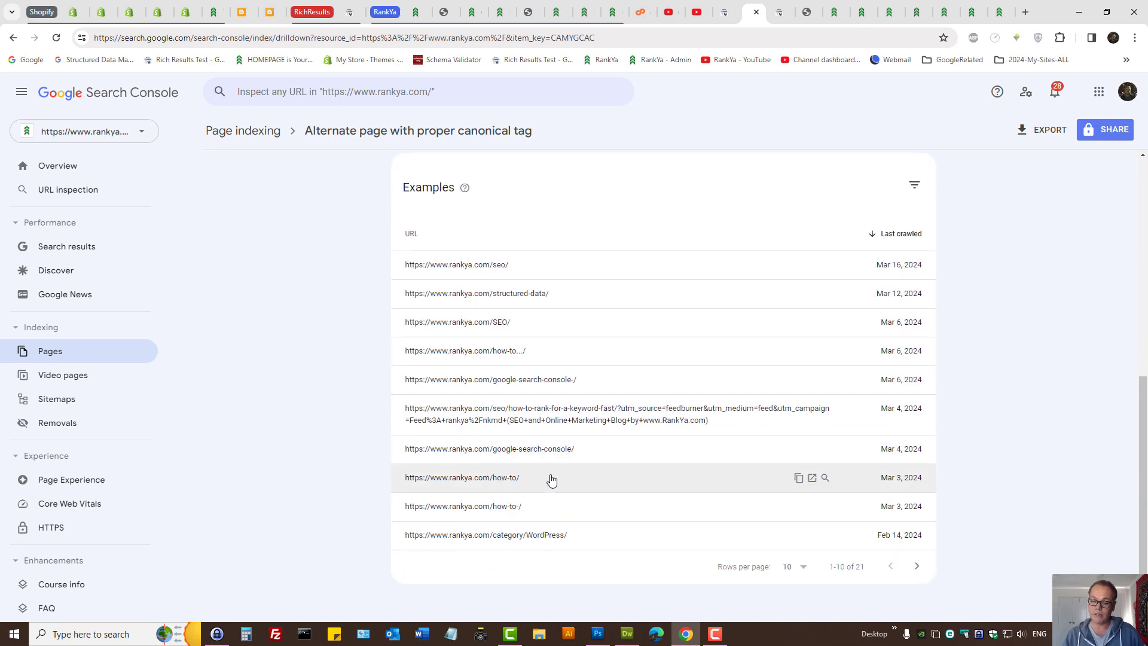
pyautogui.scroll(7, 368, 305)
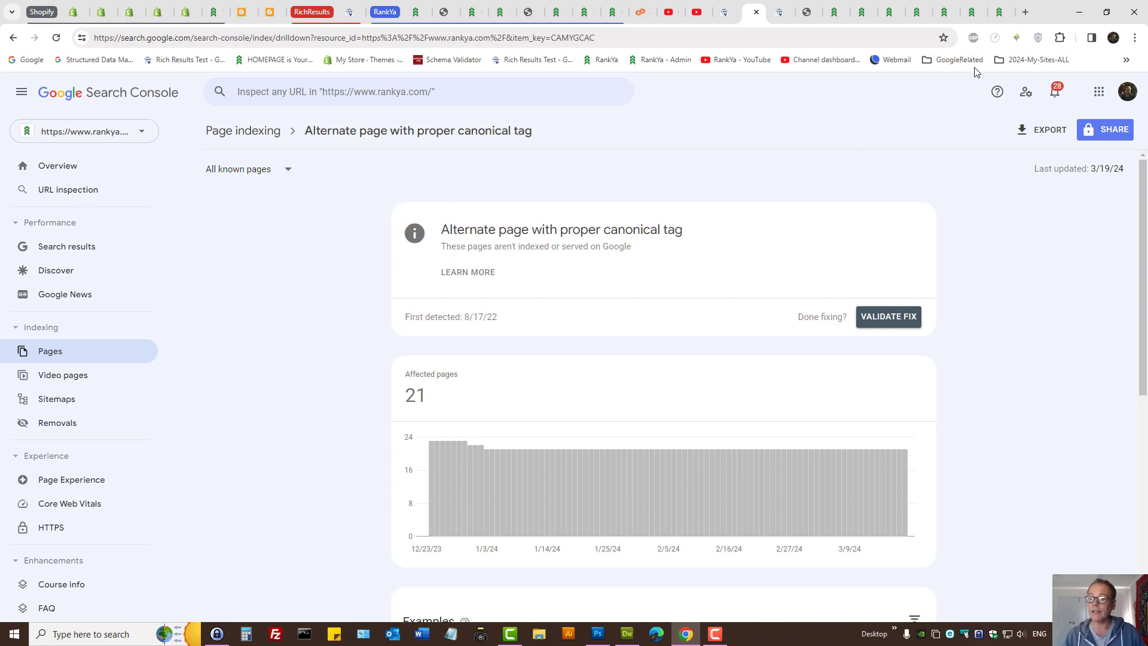
# Open Google's SEO Starter Guide from the GoogleRelated bookmarks folder.
pyautogui.click(956, 60)
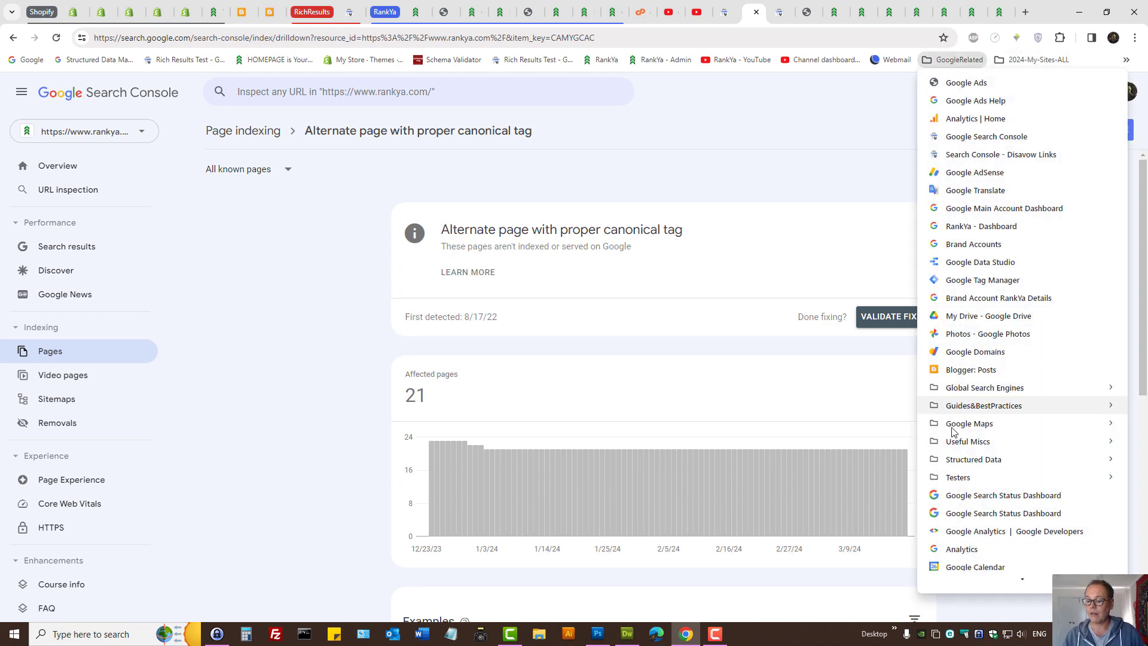
pyautogui.moveTo(955, 425)
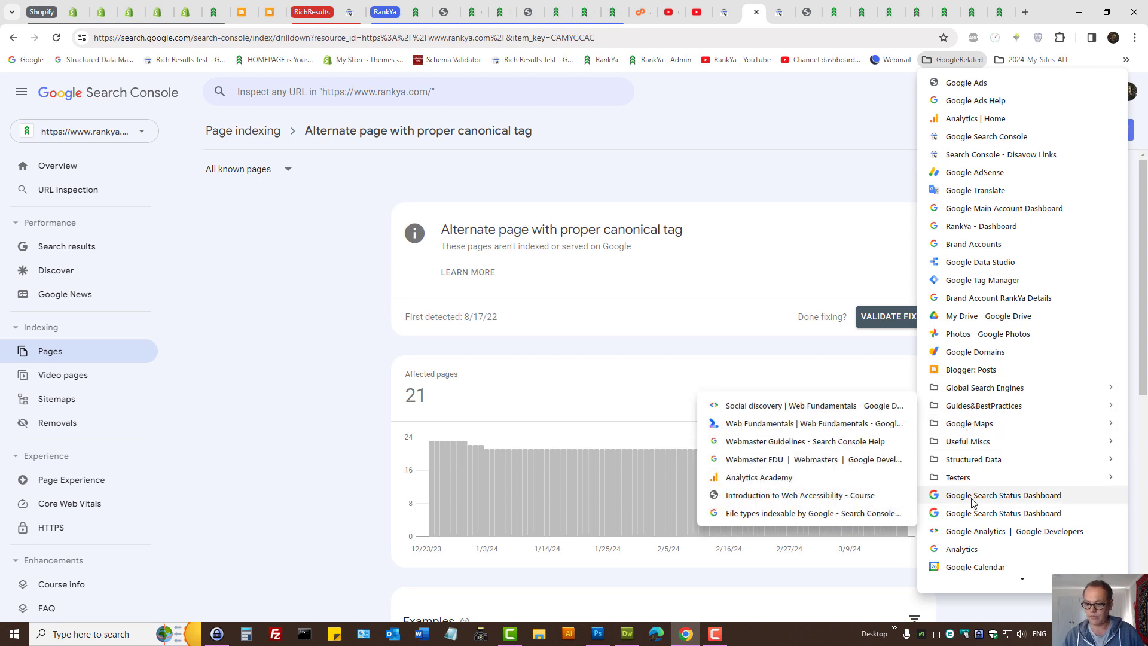
pyautogui.moveTo(968, 477)
pyautogui.scroll(-1, 969, 480)
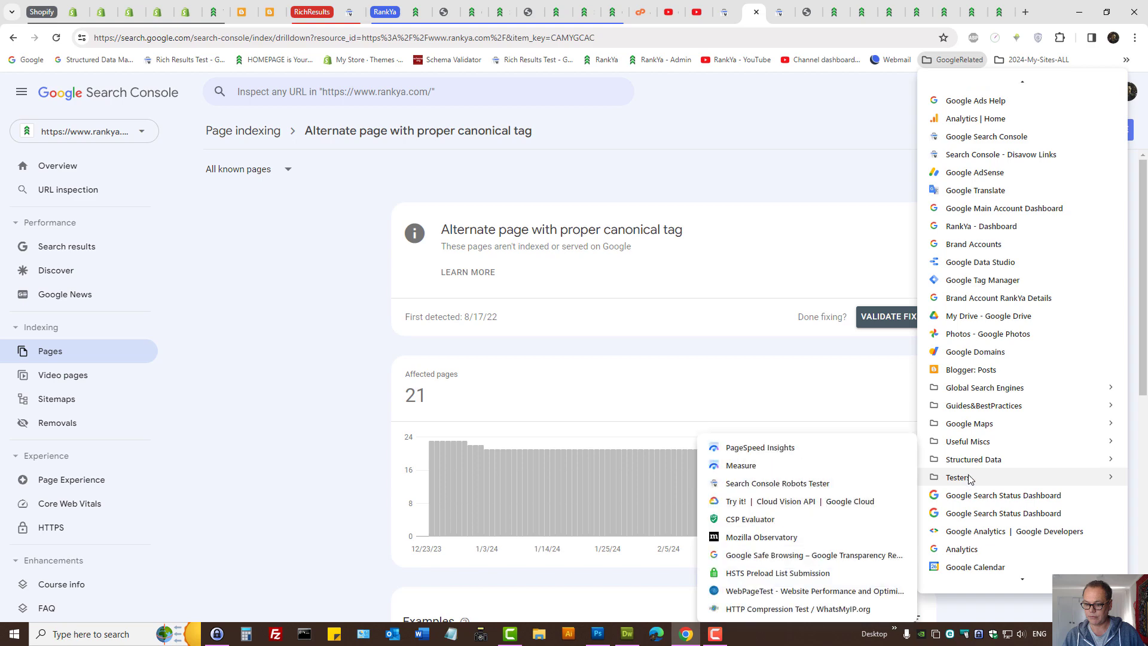
pyautogui.scroll(-14, 968, 478)
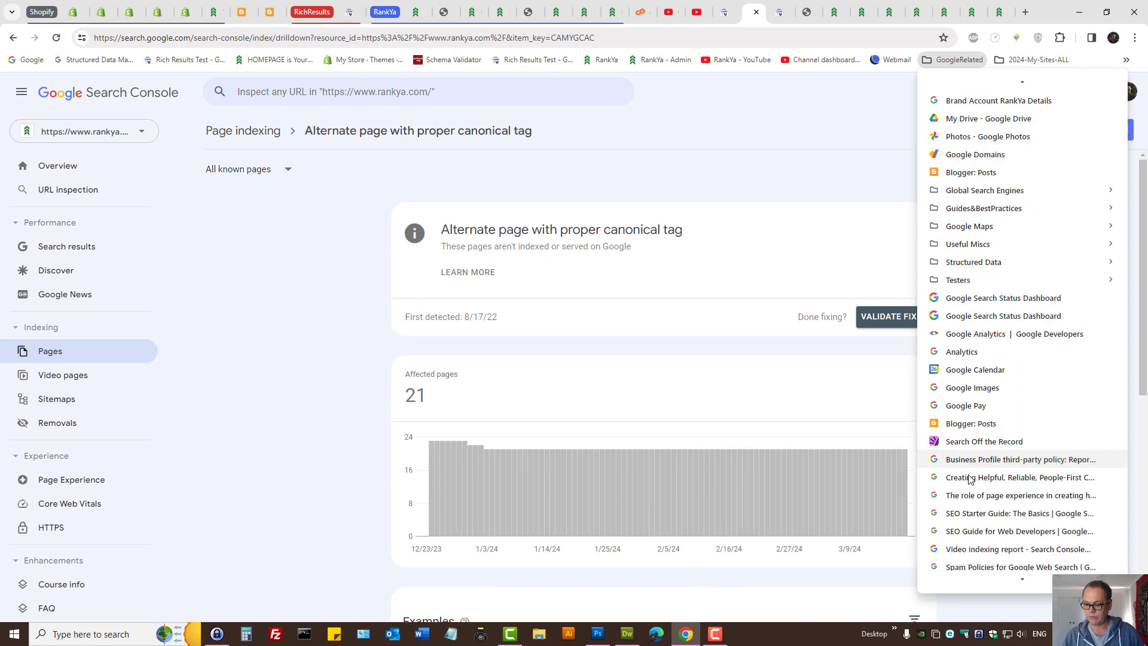
pyautogui.scroll(-1, 970, 478)
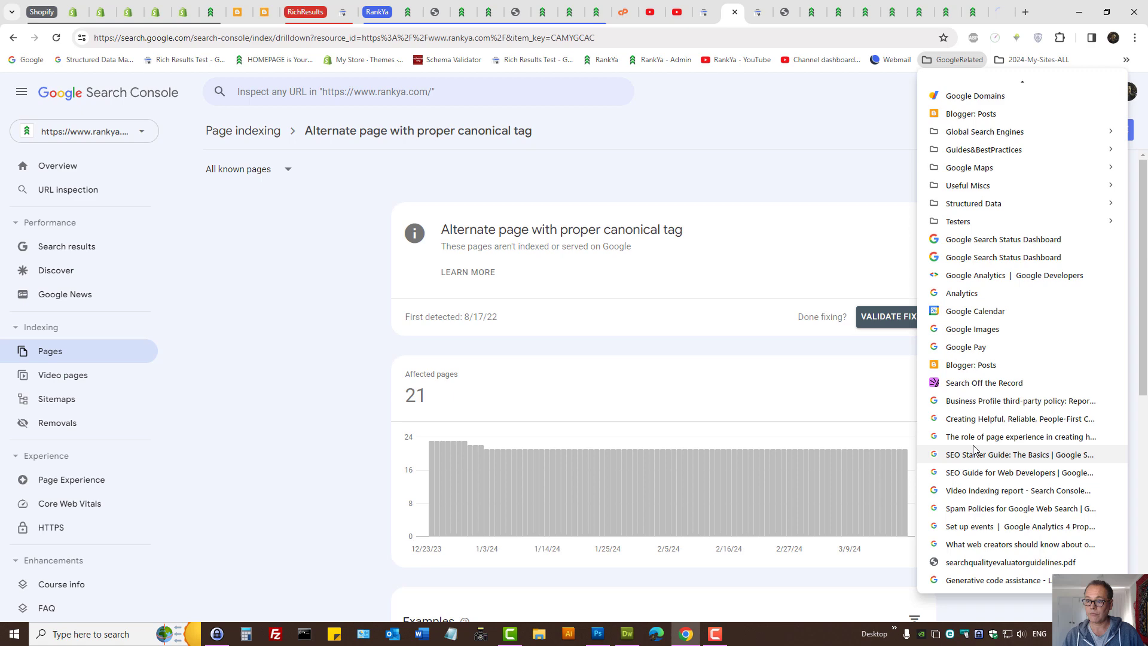
pyautogui.click(973, 454)
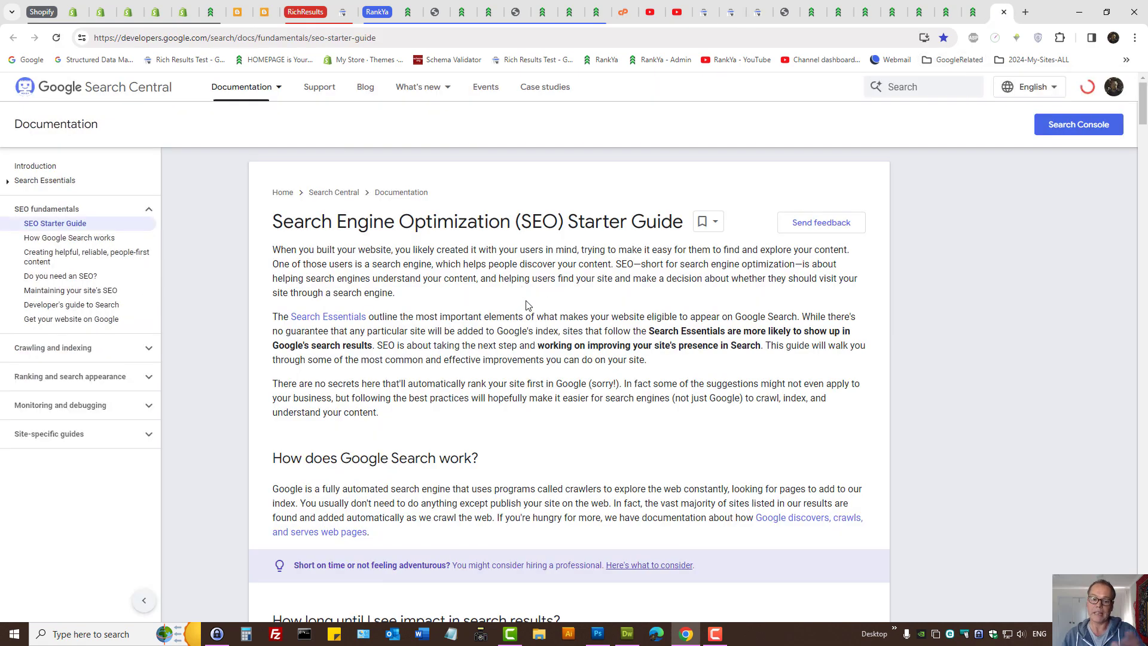
# Search the Search Central docs for 'cano' and open the rel="canonical" guide.
pyautogui.click(875, 88)
pyautogui.write('canonical')
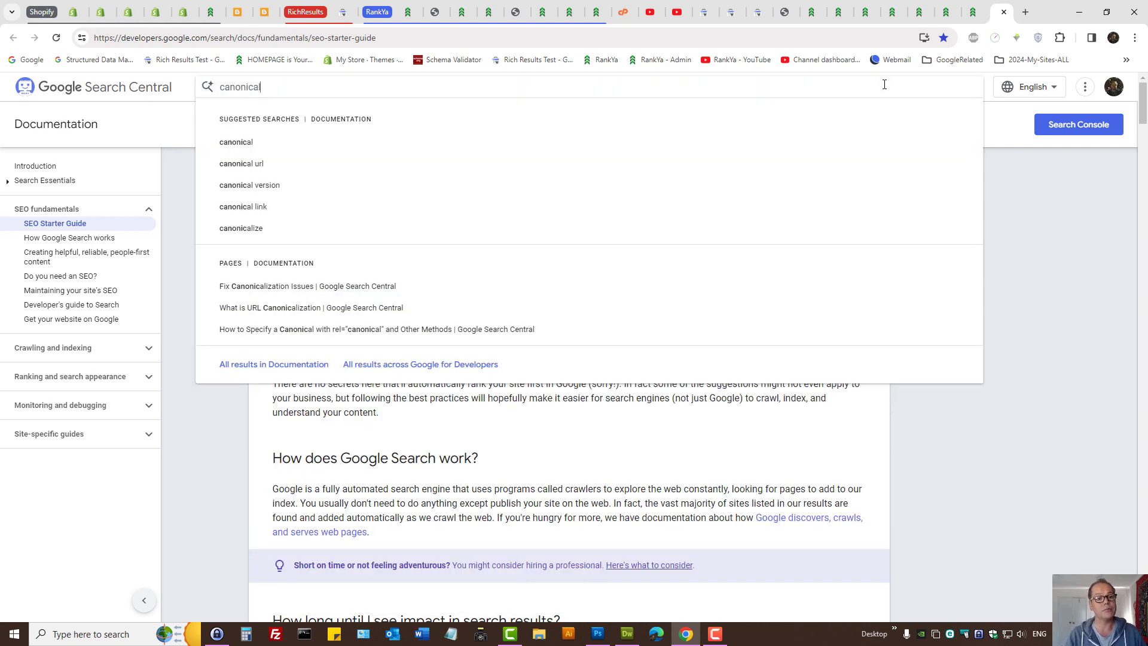
pyautogui.press('Return')
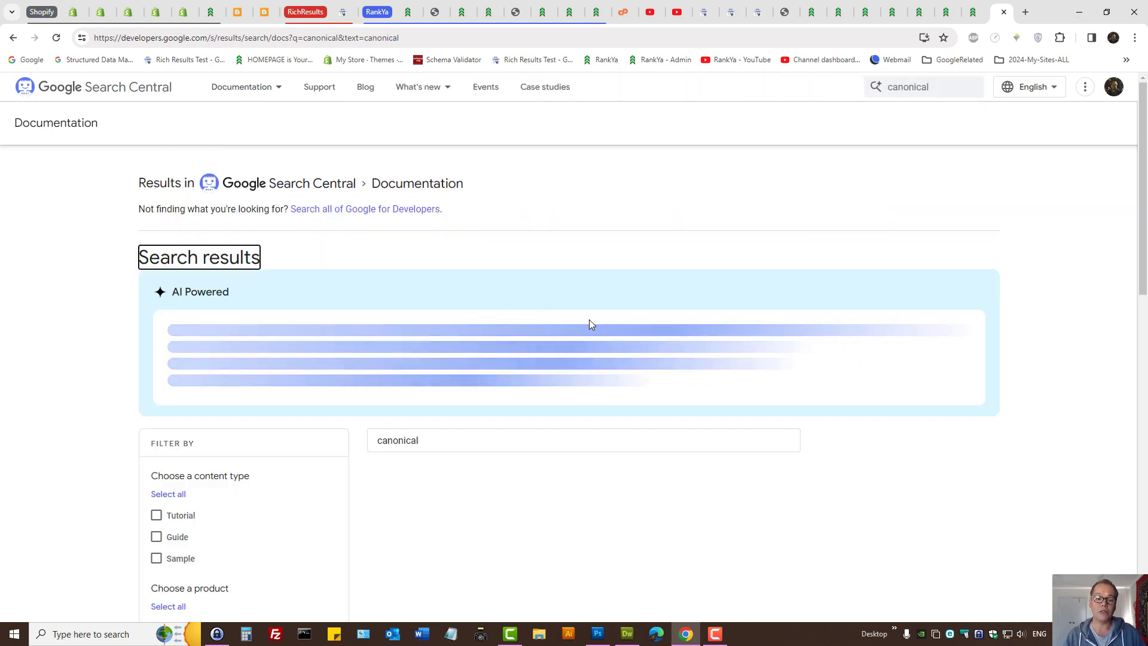
pyautogui.scroll(-3, 455, 311)
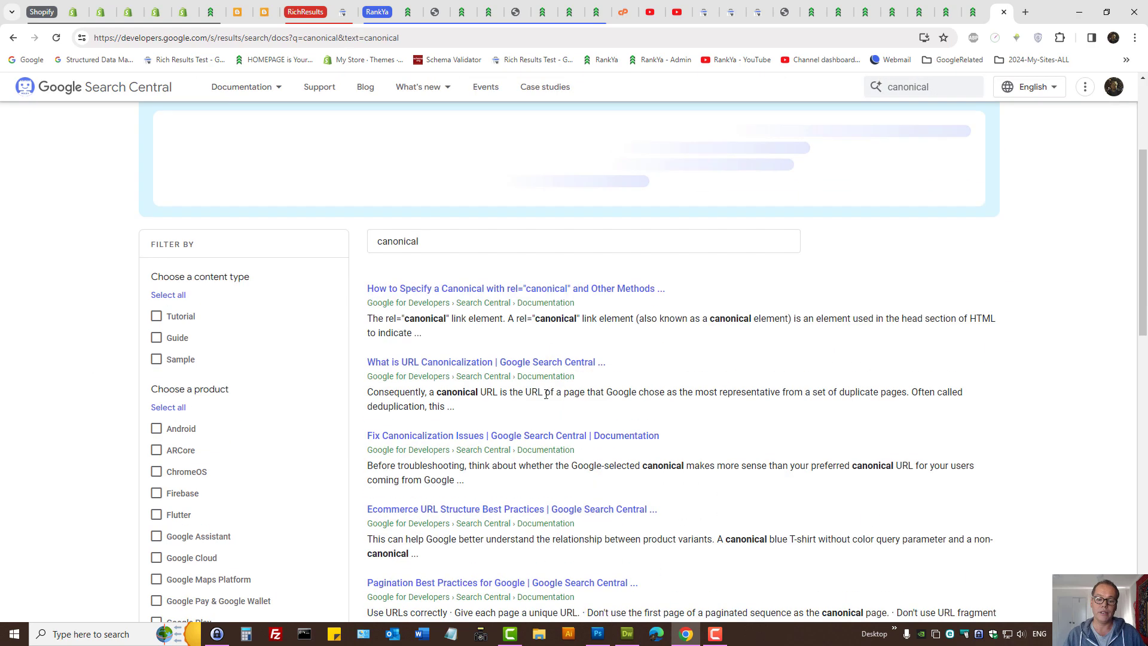
pyautogui.click(434, 294)
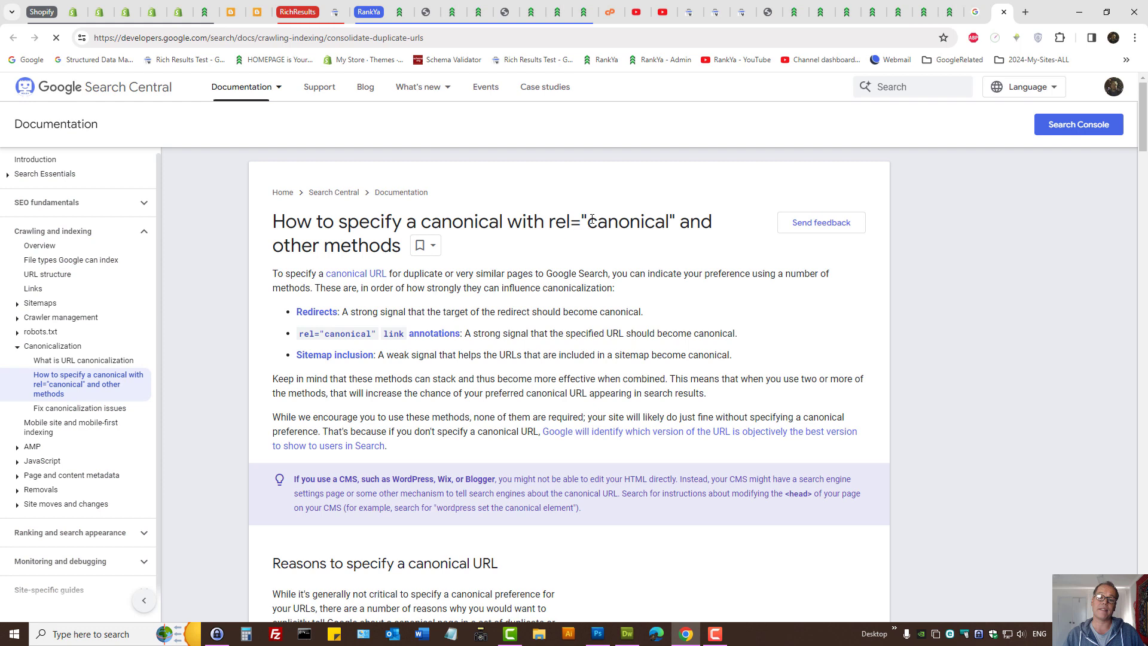
# Highlight rel="canonical" in the guide's title and read through the page.
pyautogui.moveTo(549, 222); pyautogui.dragTo(674, 221)
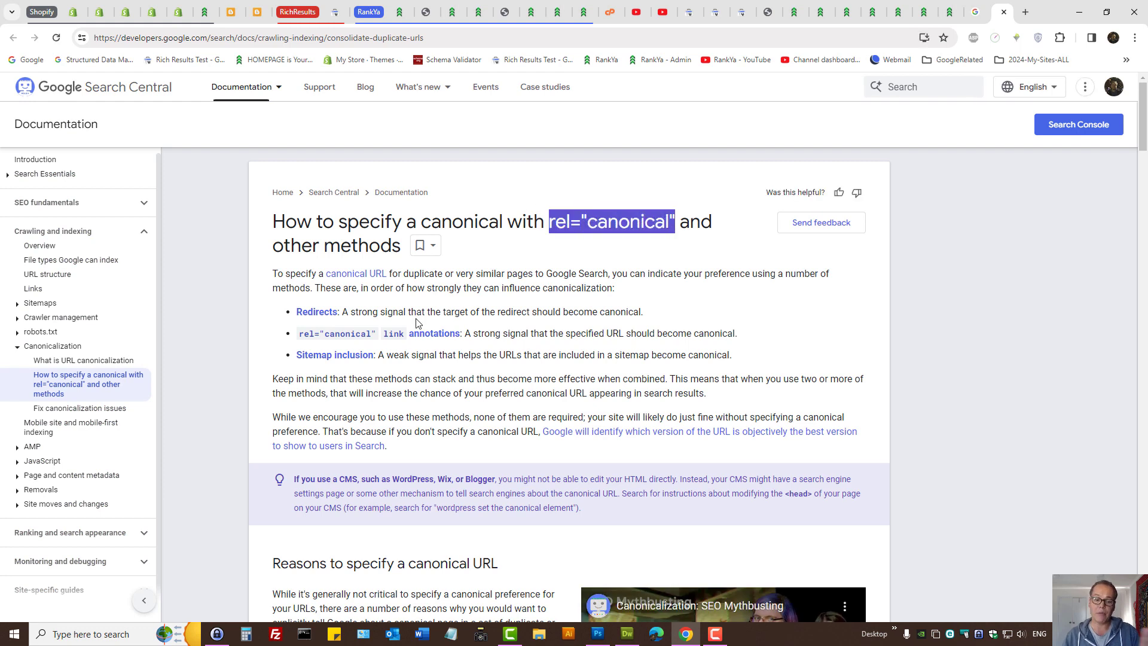
pyautogui.scroll(-7, 461, 323)
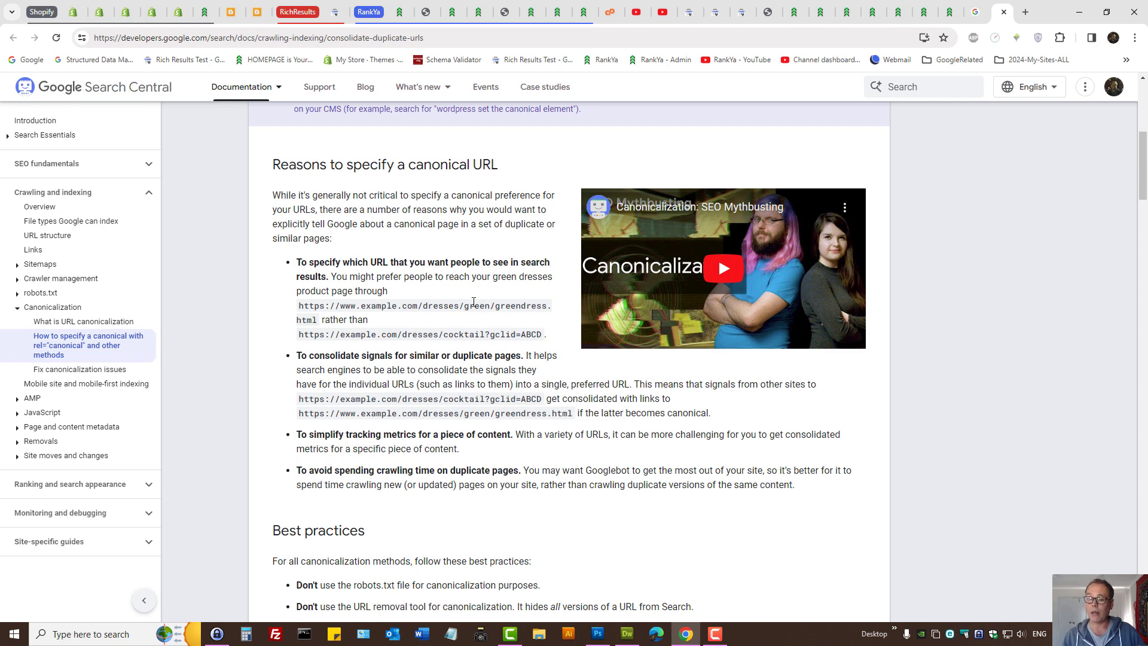
pyautogui.scroll(7, 558, 301)
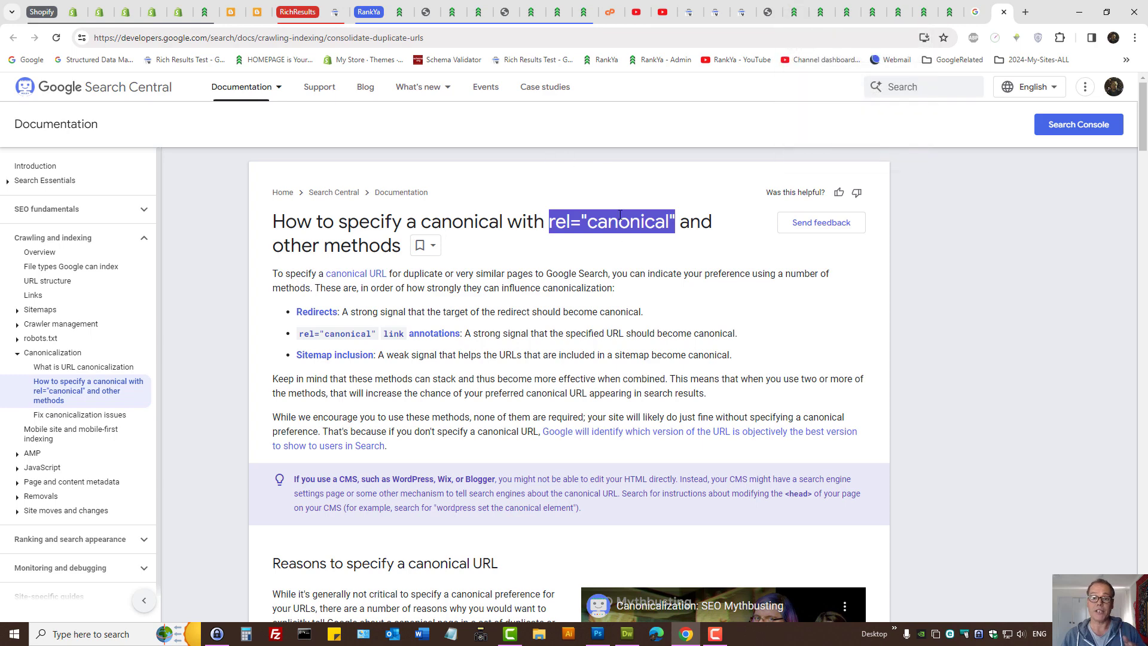
pyautogui.click(479, 12)
# Bring up the 'How-To Fix Page Indexing Errors' post preview, select its title and skim the post.
pyautogui.click(458, 12)
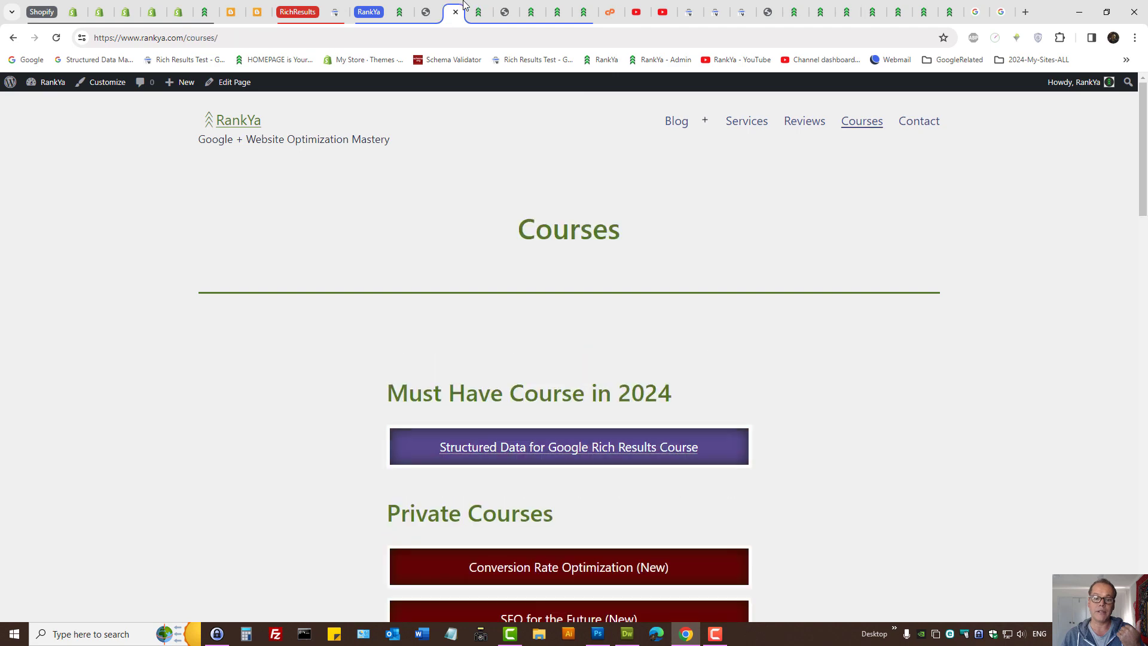
pyautogui.click(530, 12)
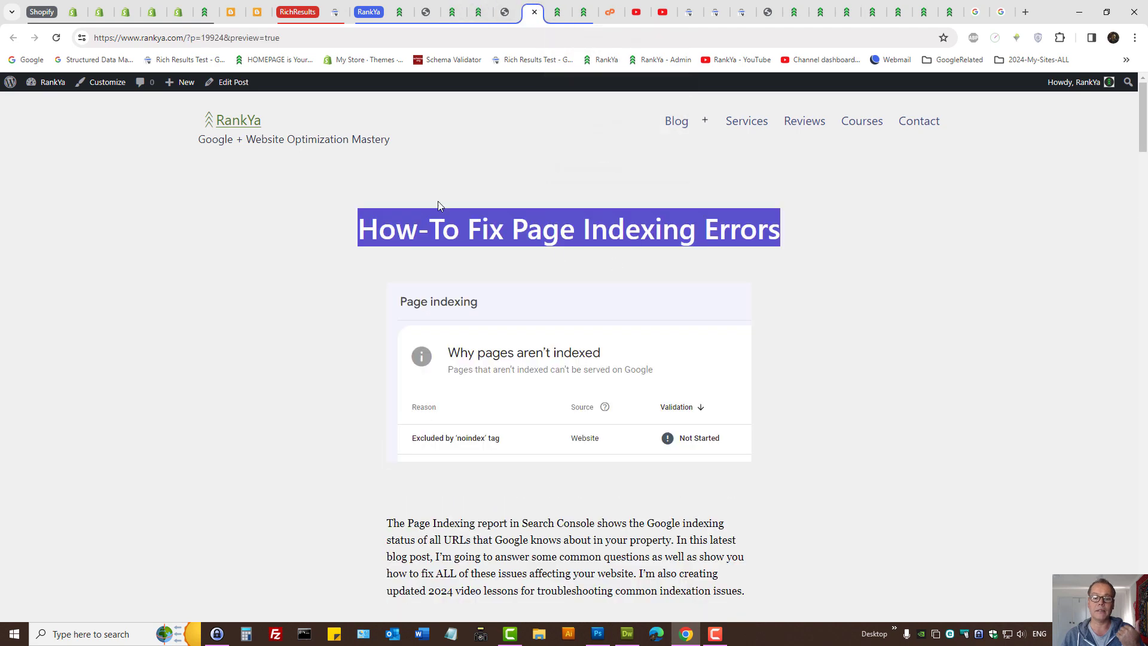
pyautogui.tripleClick(436, 202)
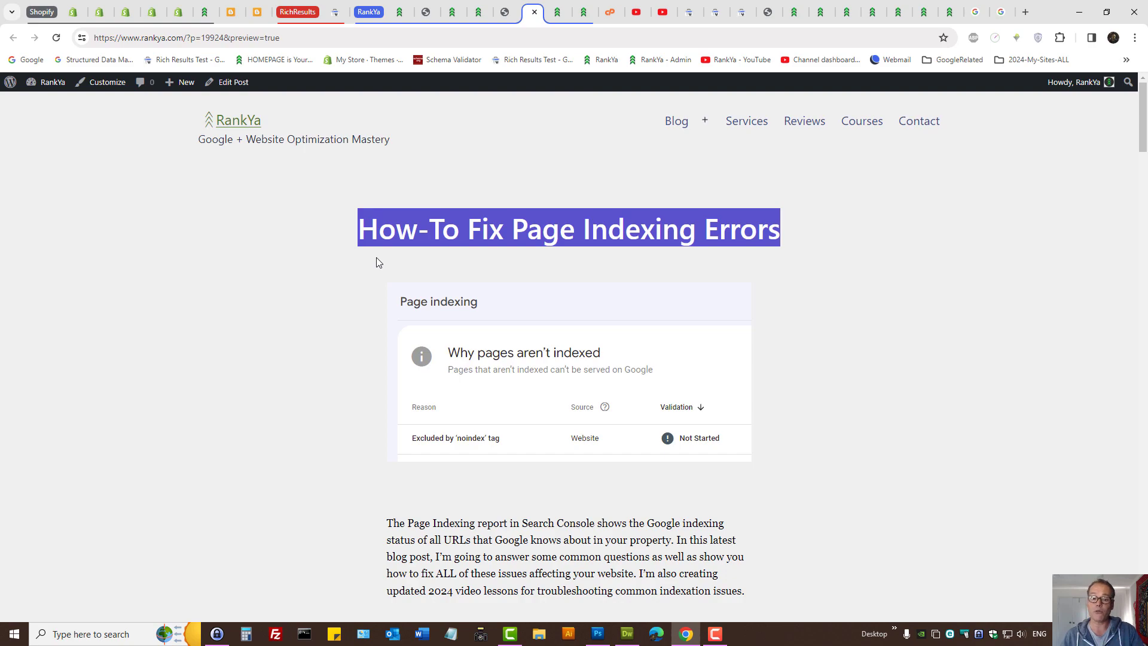
pyautogui.scroll(-15, 347, 364)
pyautogui.scroll(-3, 412, 343)
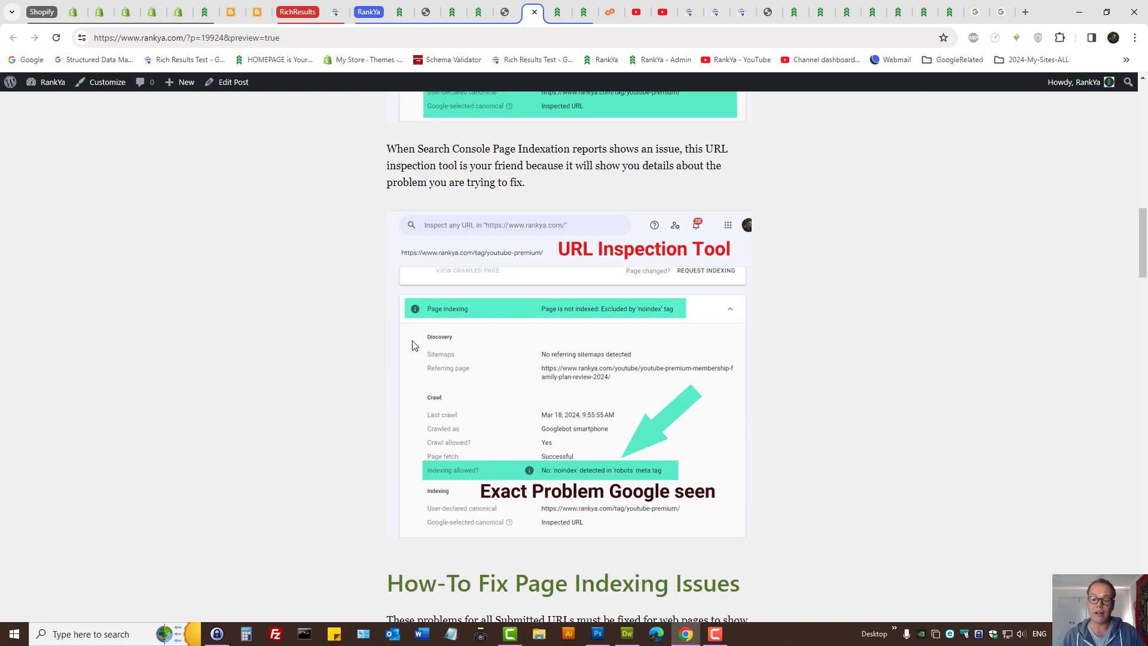
pyautogui.press('Home')
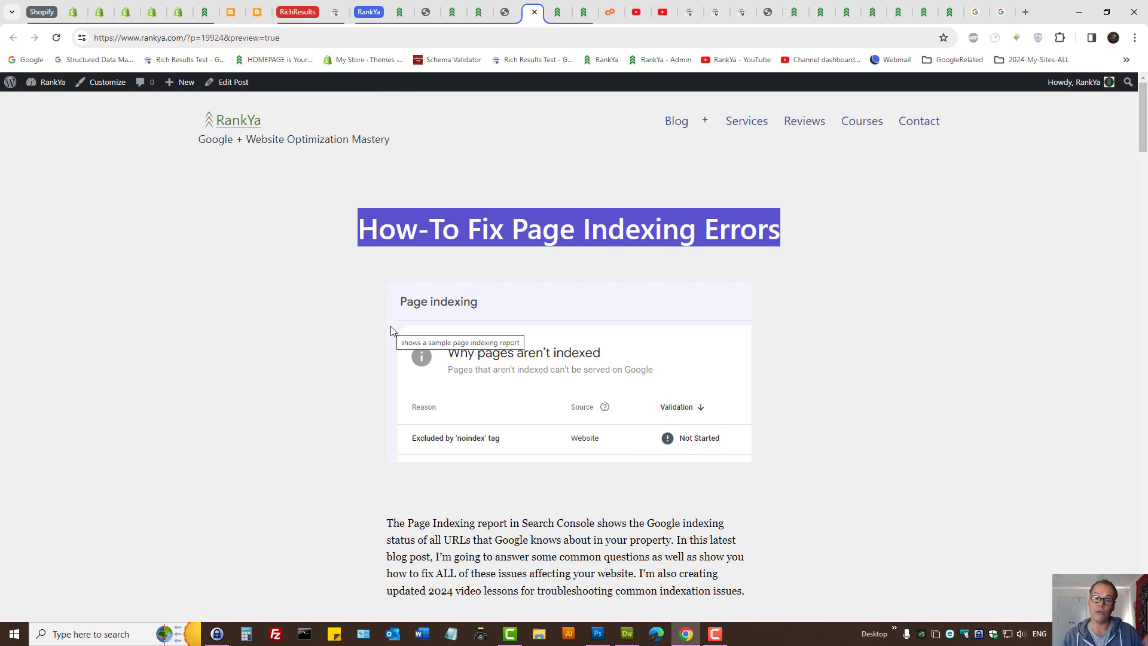